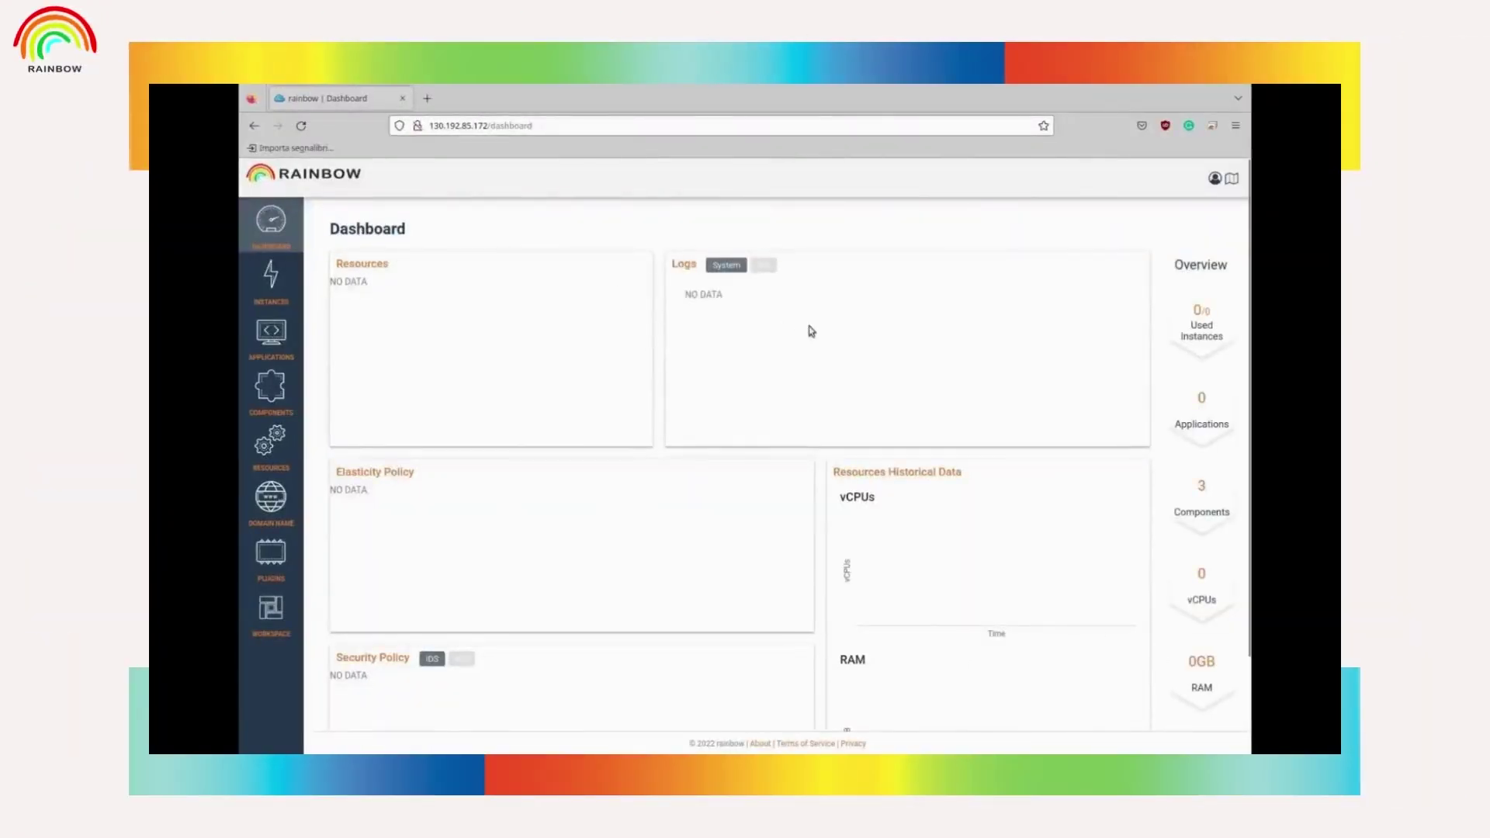
# Check the empty Instances and Applications pages, then view the three listed components.
pyautogui.click(271, 276)
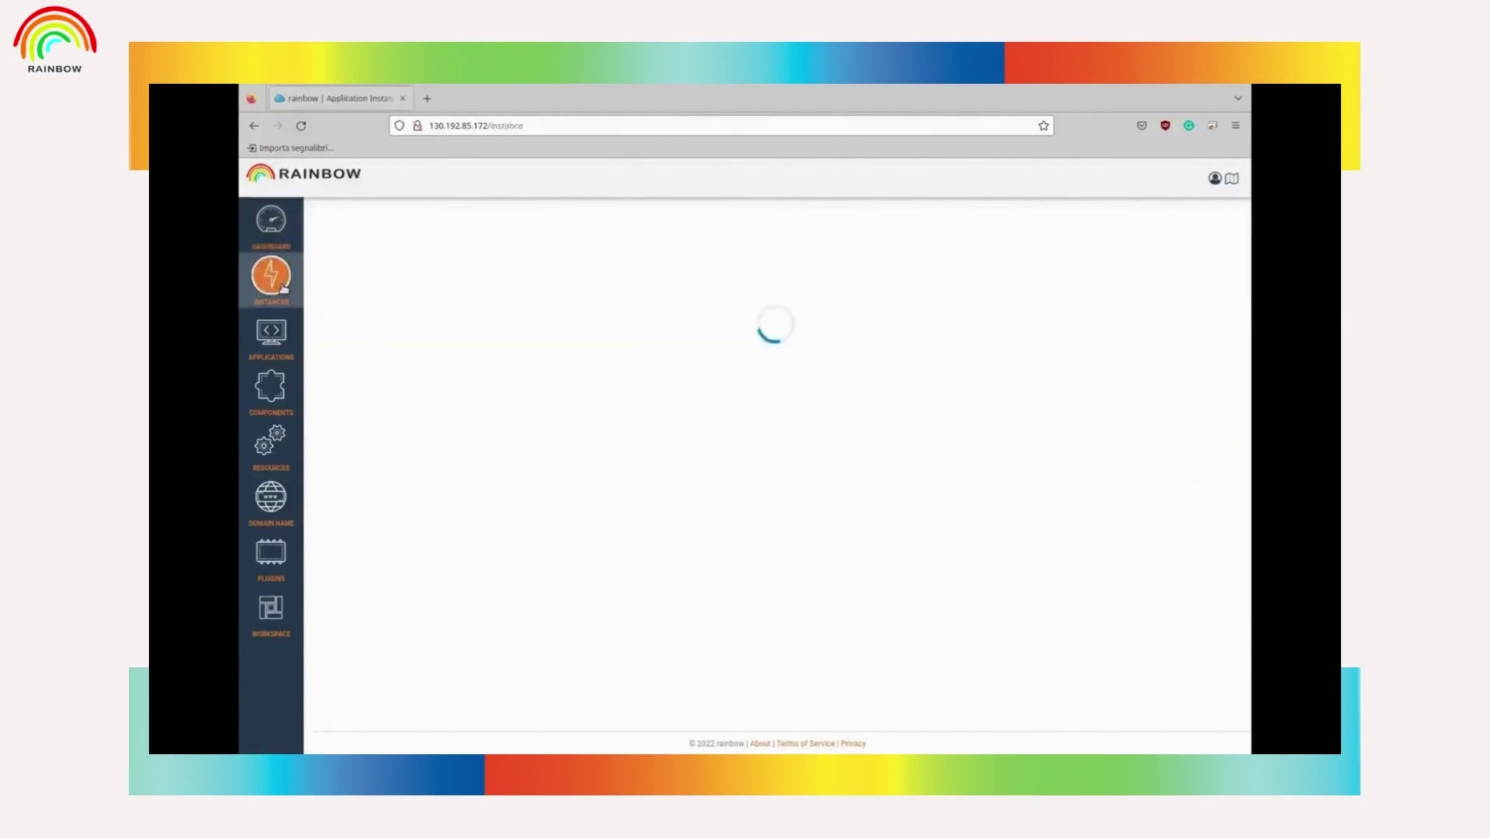
pyautogui.click(271, 334)
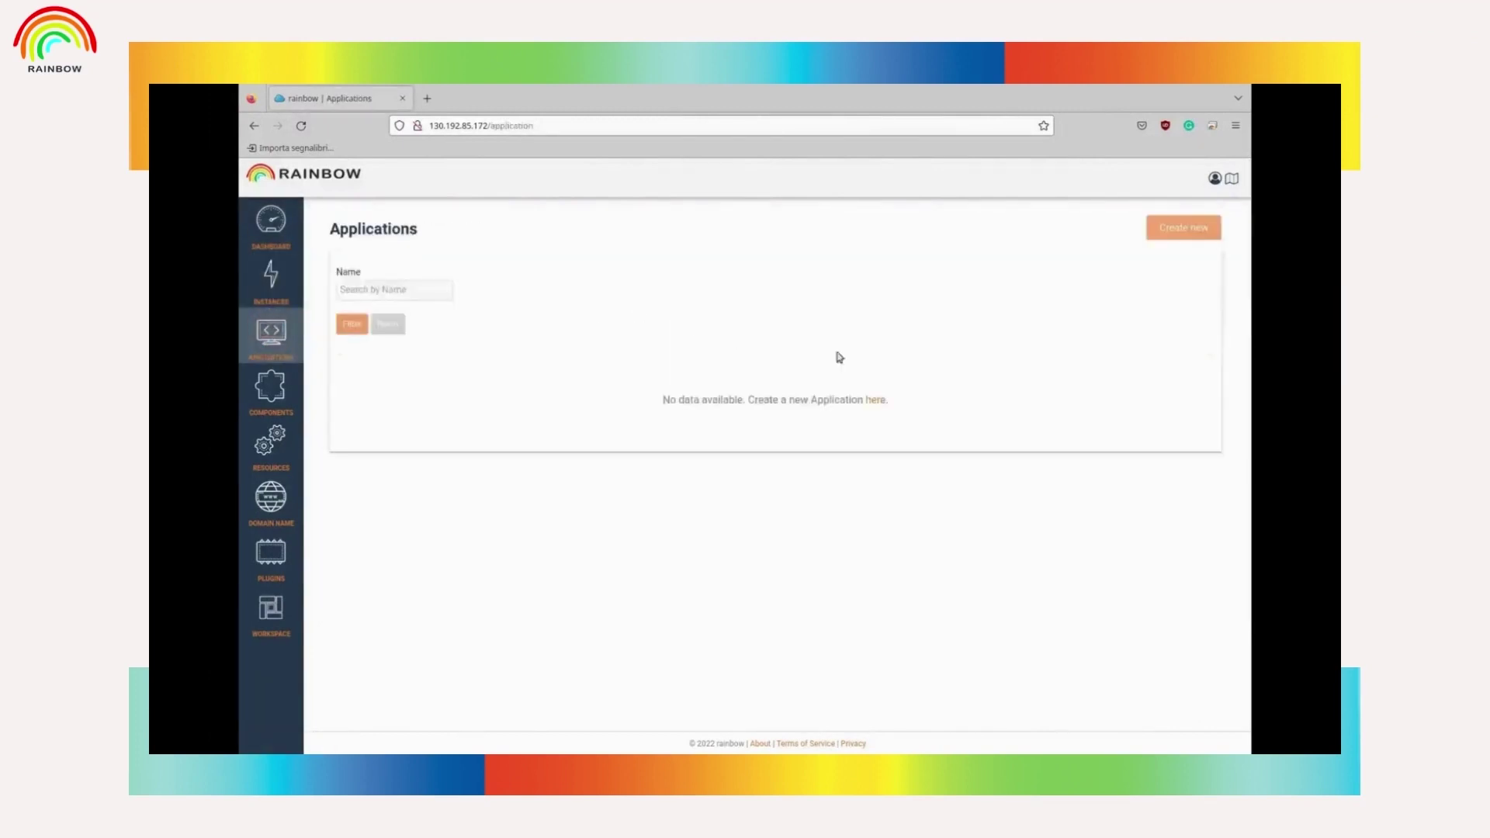
pyautogui.click(270, 388)
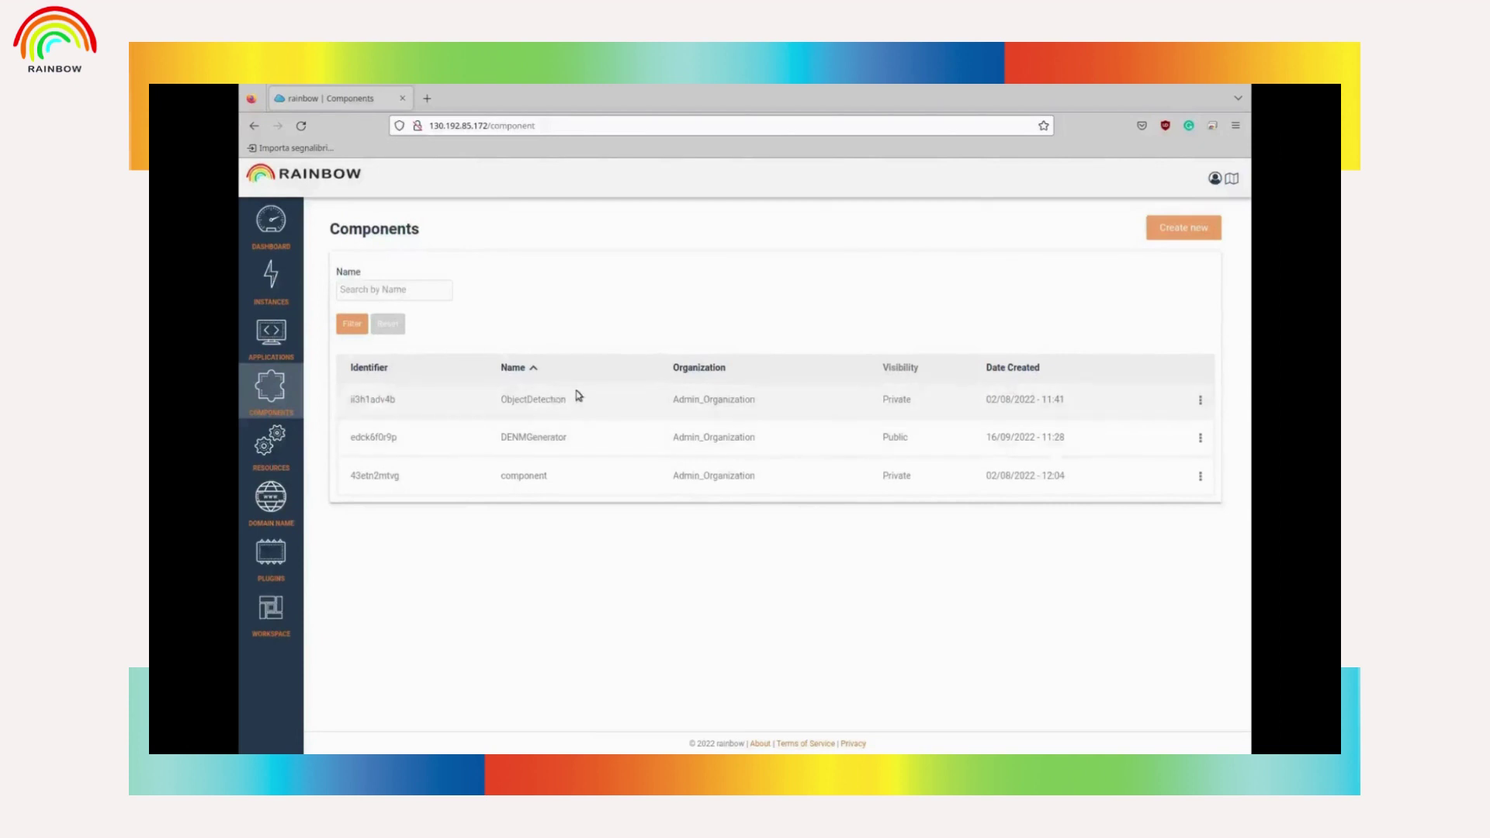
# Start a new component named MQTTBrokerWebinar1 with amd64 architecture and no elasticity controller.
pyautogui.click(1161, 235)
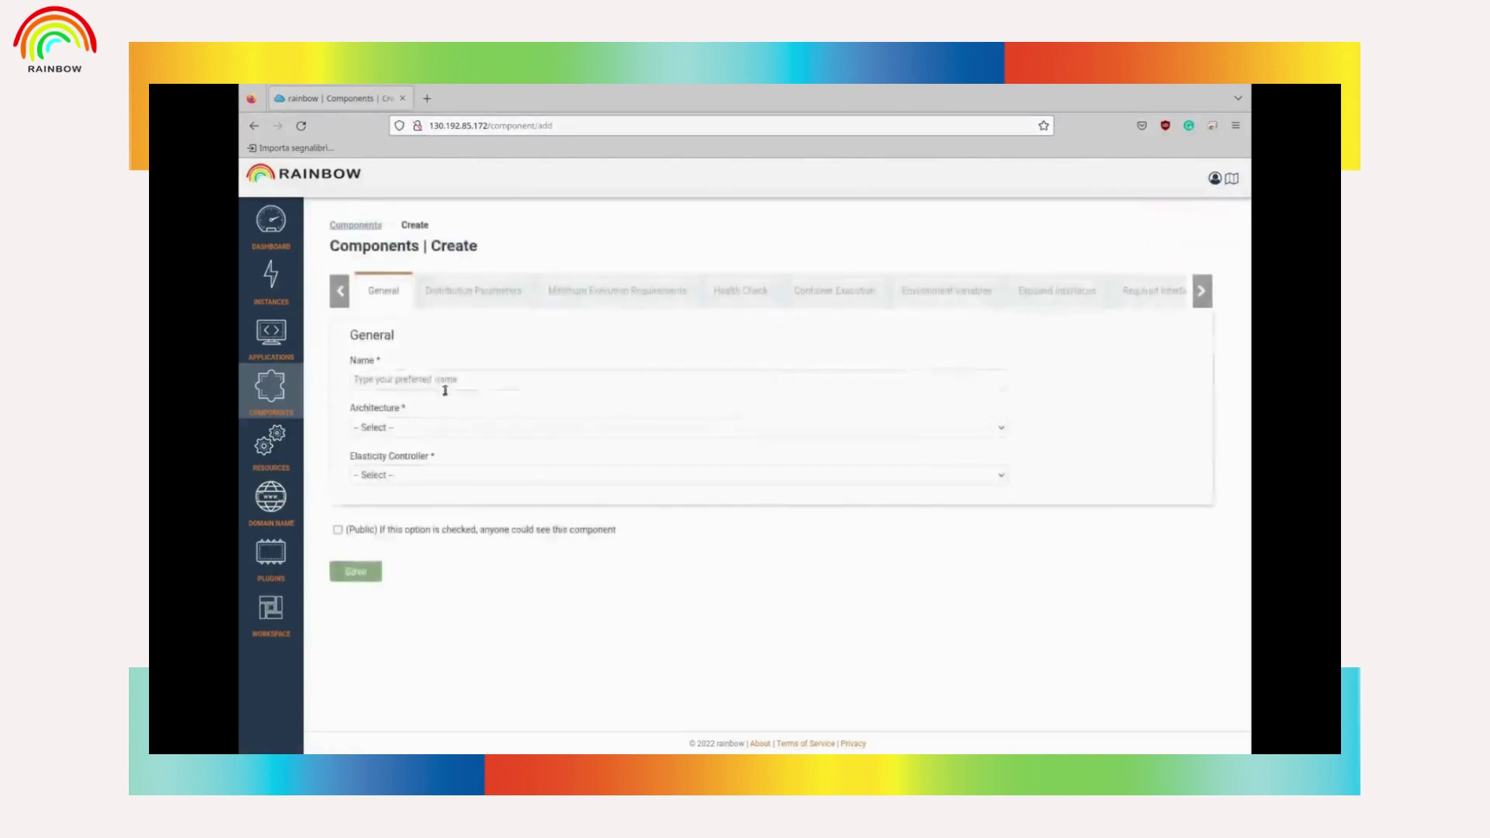
pyautogui.click(431, 380)
pyautogui.click(412, 410)
pyautogui.click(404, 427)
pyautogui.click(403, 502)
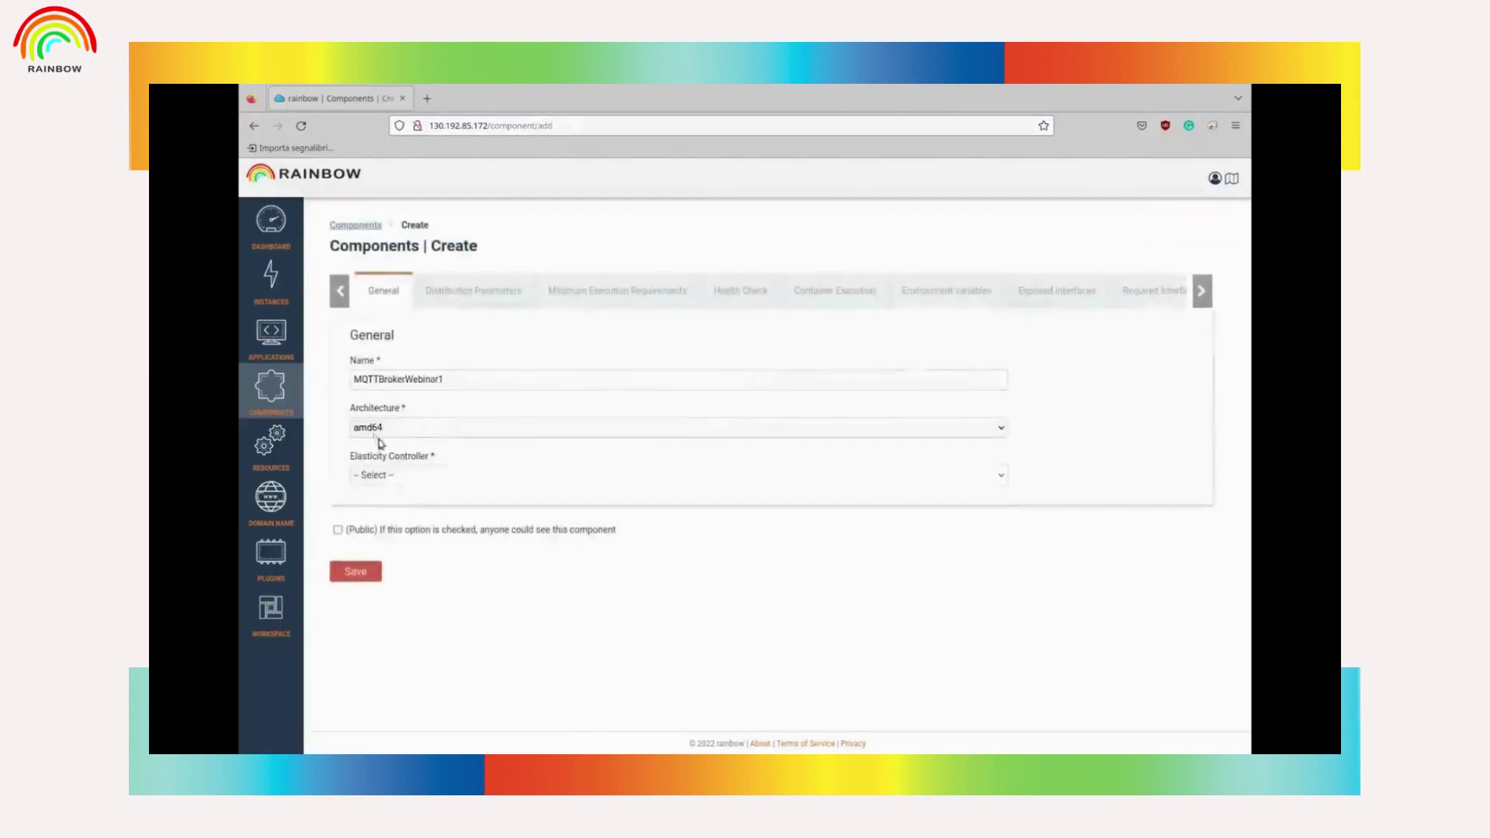
pyautogui.click(402, 475)
pyautogui.click(411, 511)
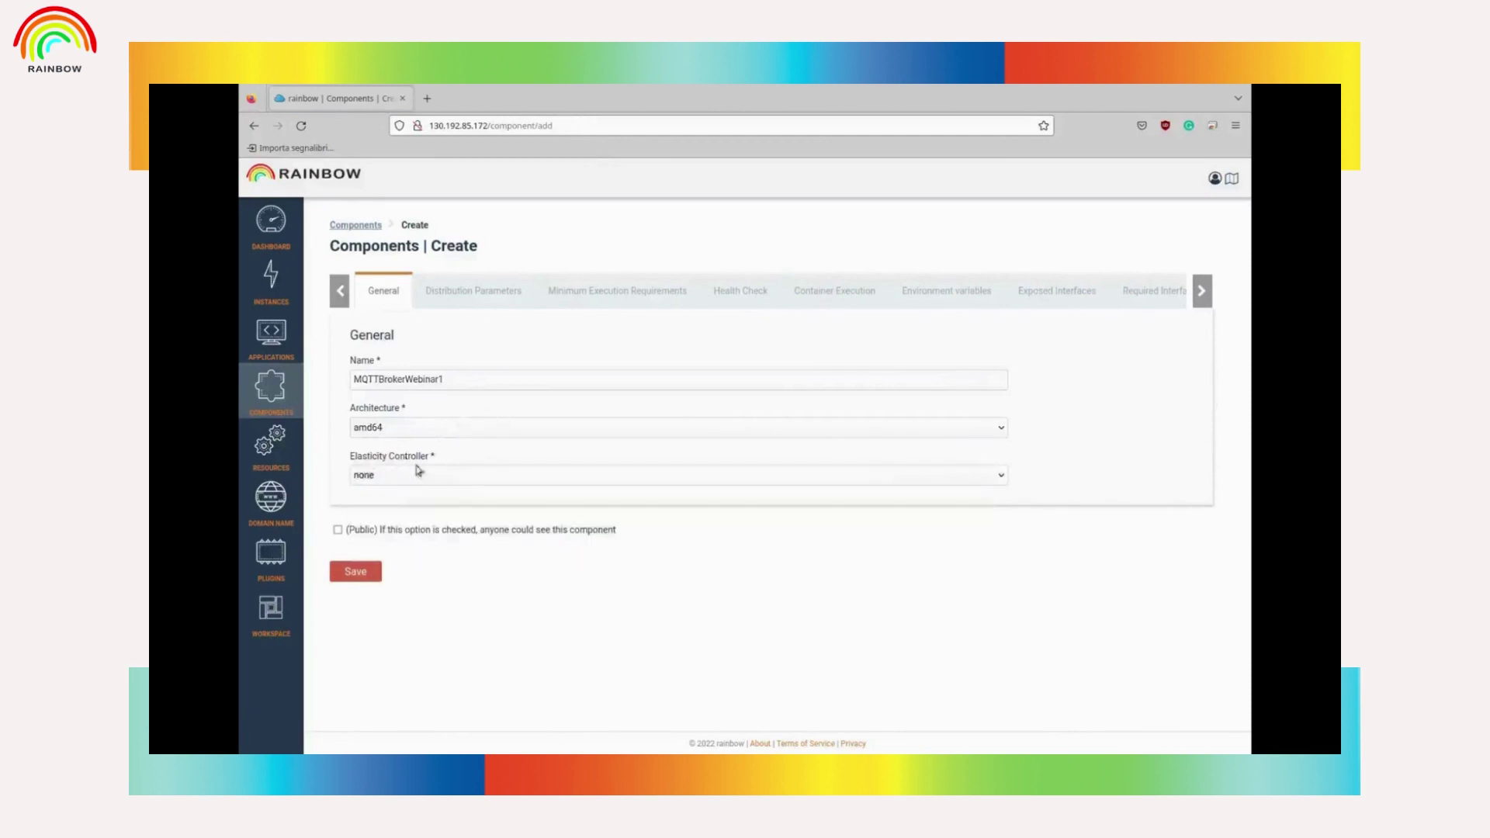
# Set the mosquitto_manifest:latest image with saved private-registry credentials and custom registry, and test the connection.
pyautogui.click(488, 301)
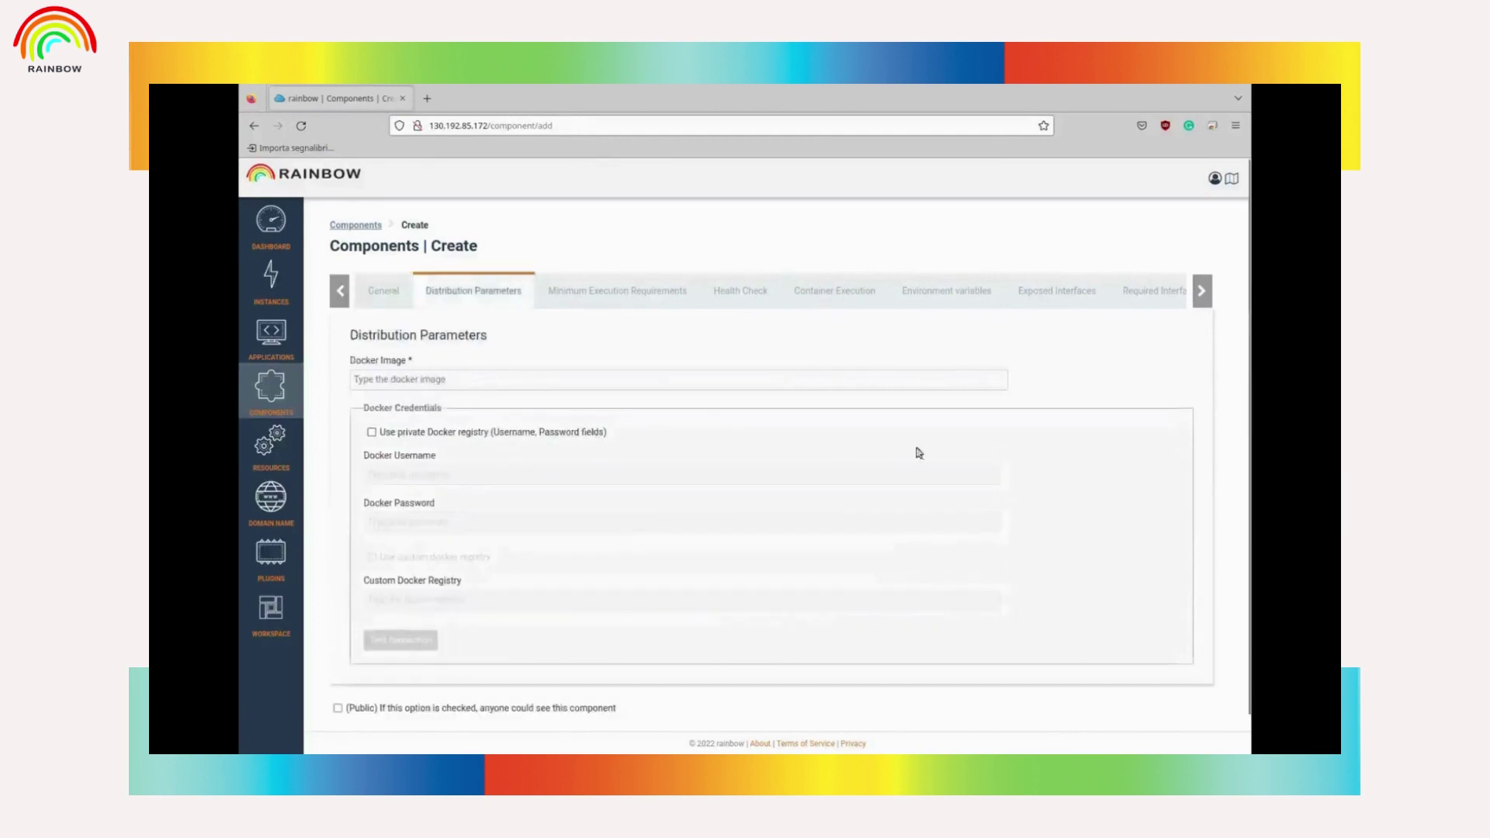
pyautogui.write('mosquitto_manifest:latest')
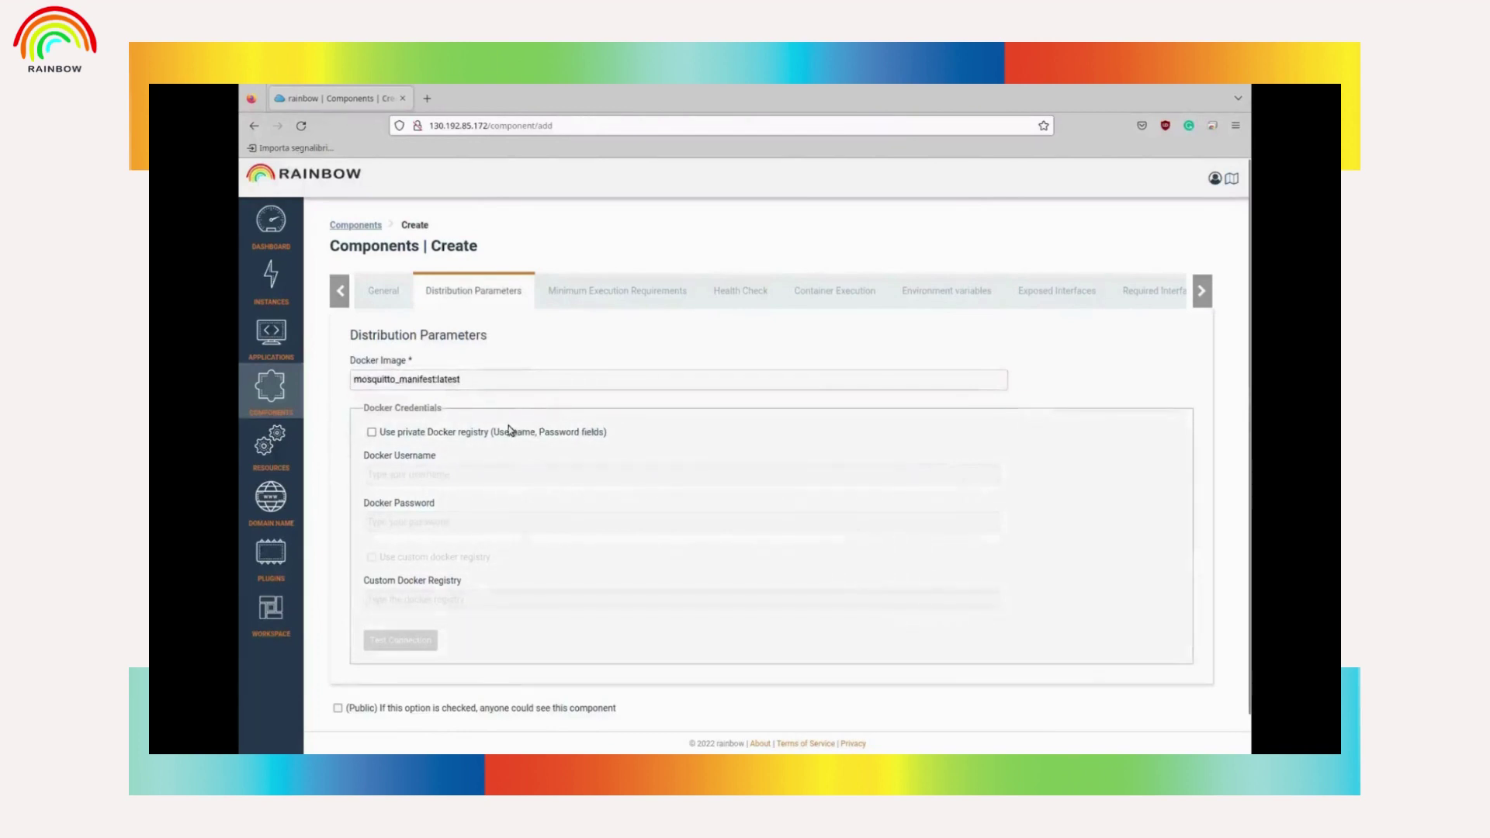
pyautogui.click(464, 434)
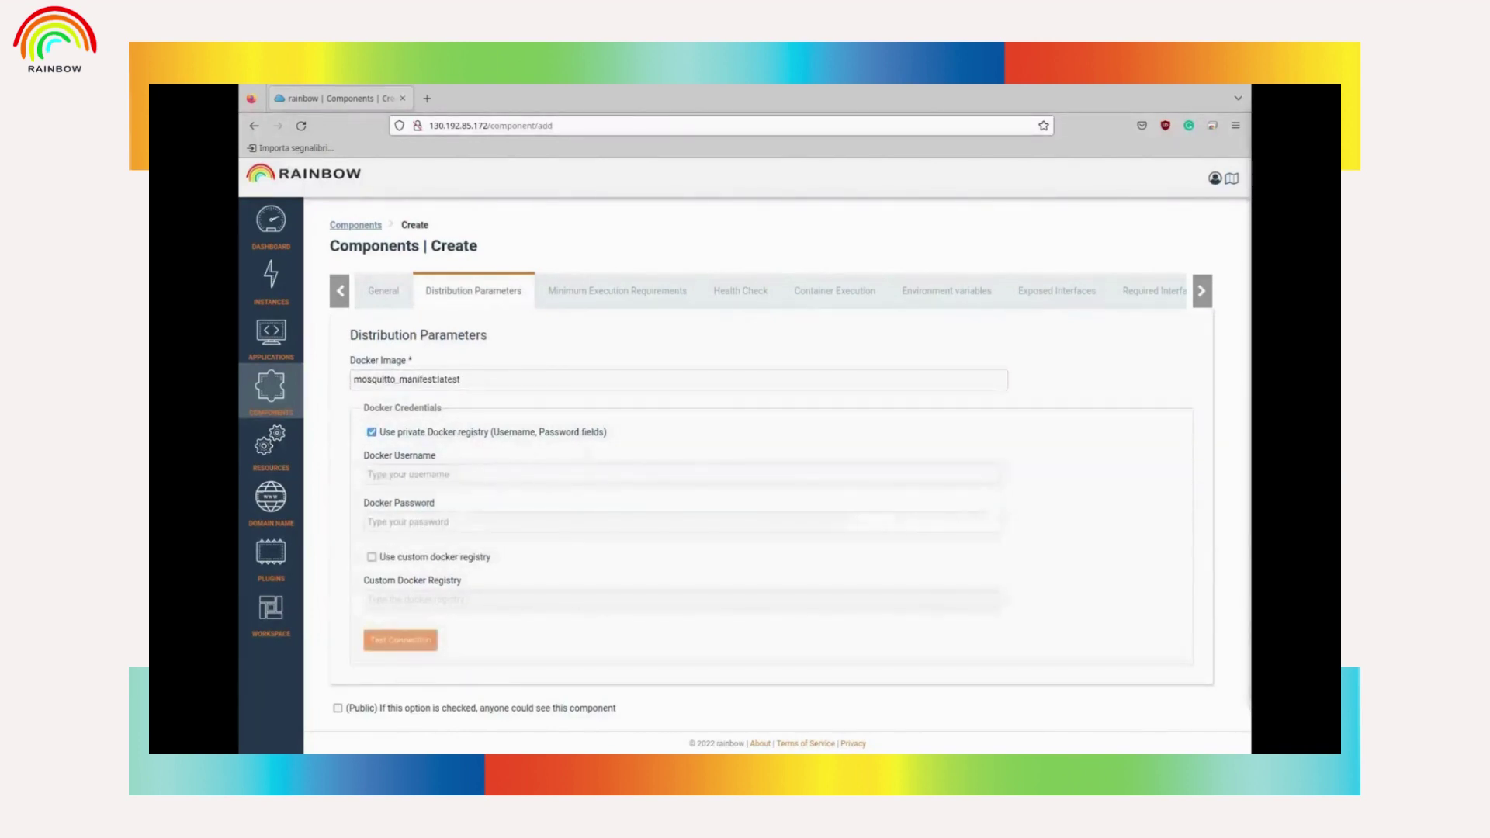
pyautogui.click(675, 476)
pyautogui.click(489, 575)
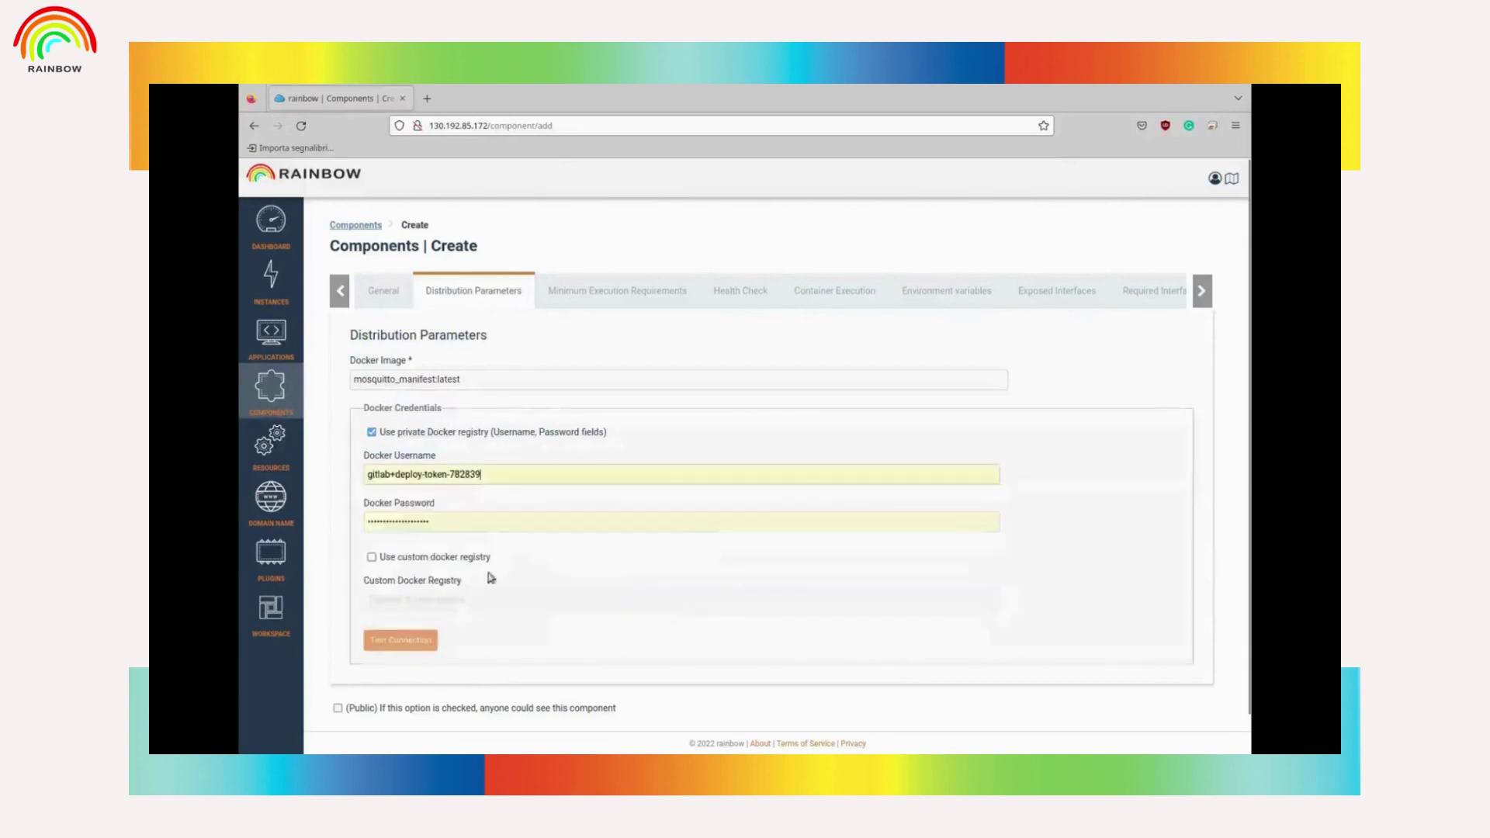
pyautogui.click(743, 557)
pyautogui.click(481, 599)
pyautogui.write('registry.gitlab.com/rainbow_uc2/links/edge_node')
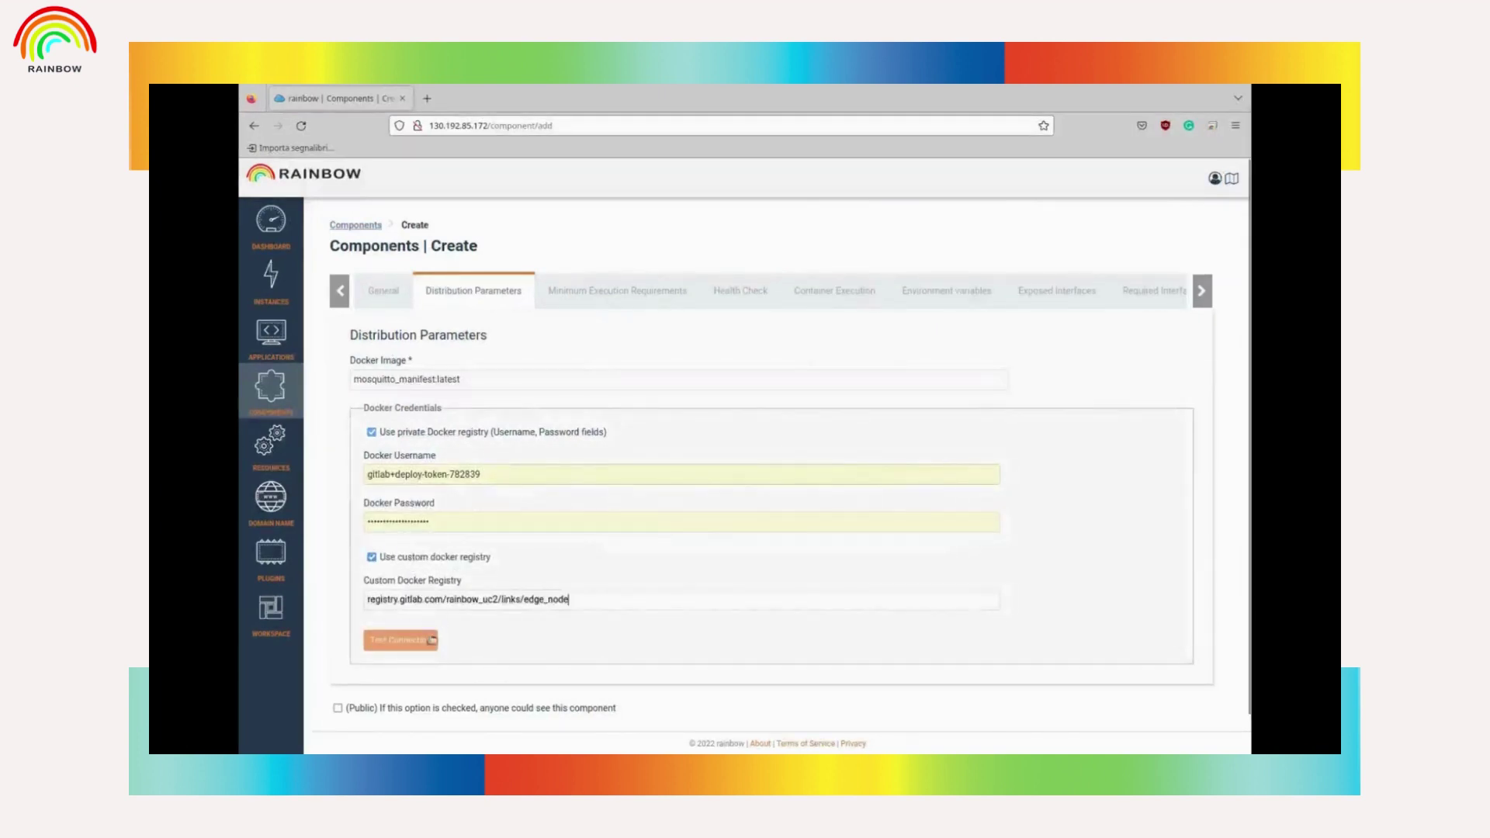
pyautogui.click(427, 641)
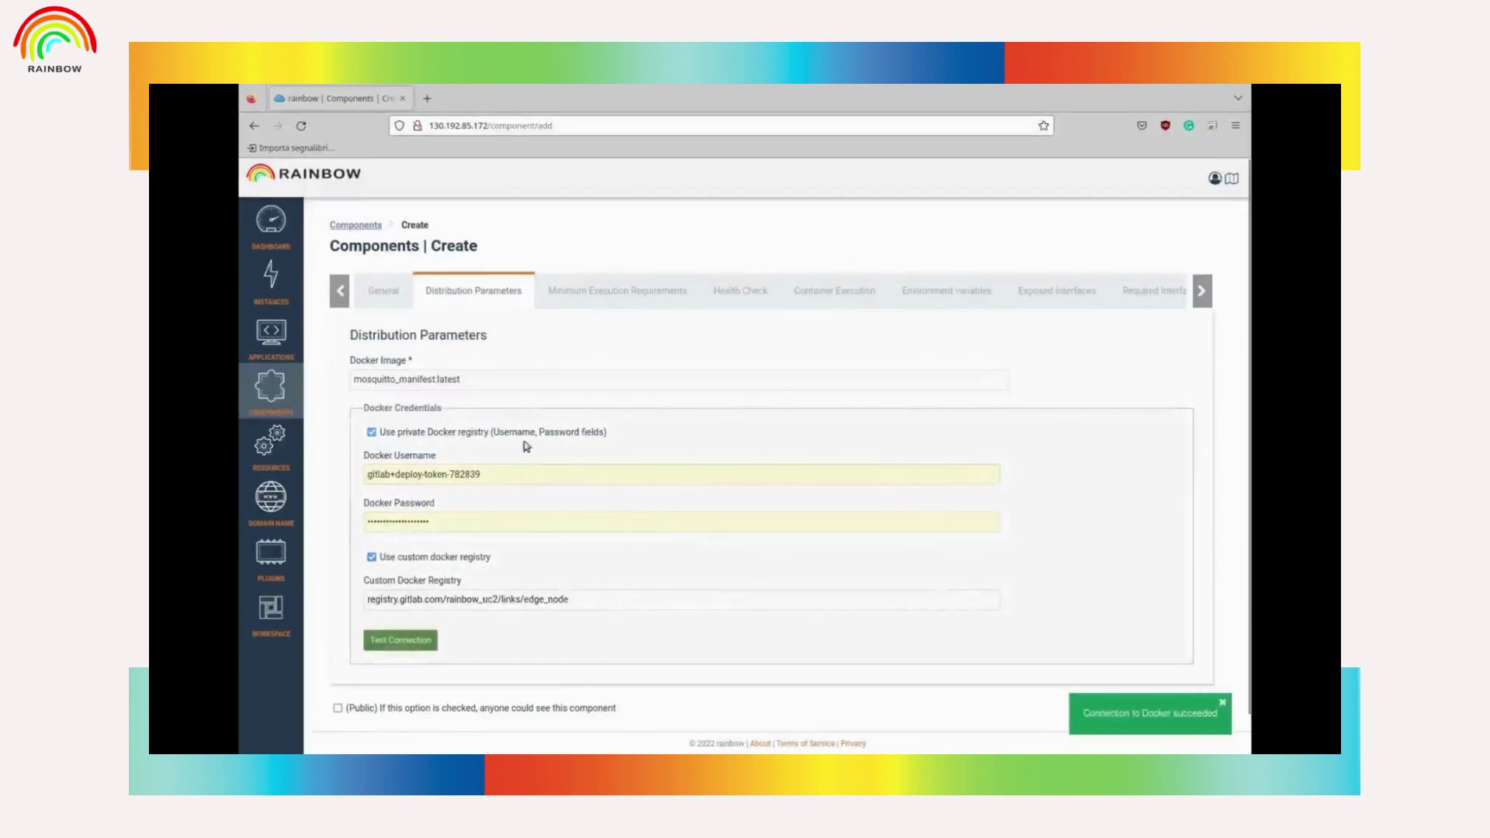
# Require 1 vCPU, 1024 MB RAM, 1 GB storage and a KVM hypervisor.
pyautogui.click(611, 293)
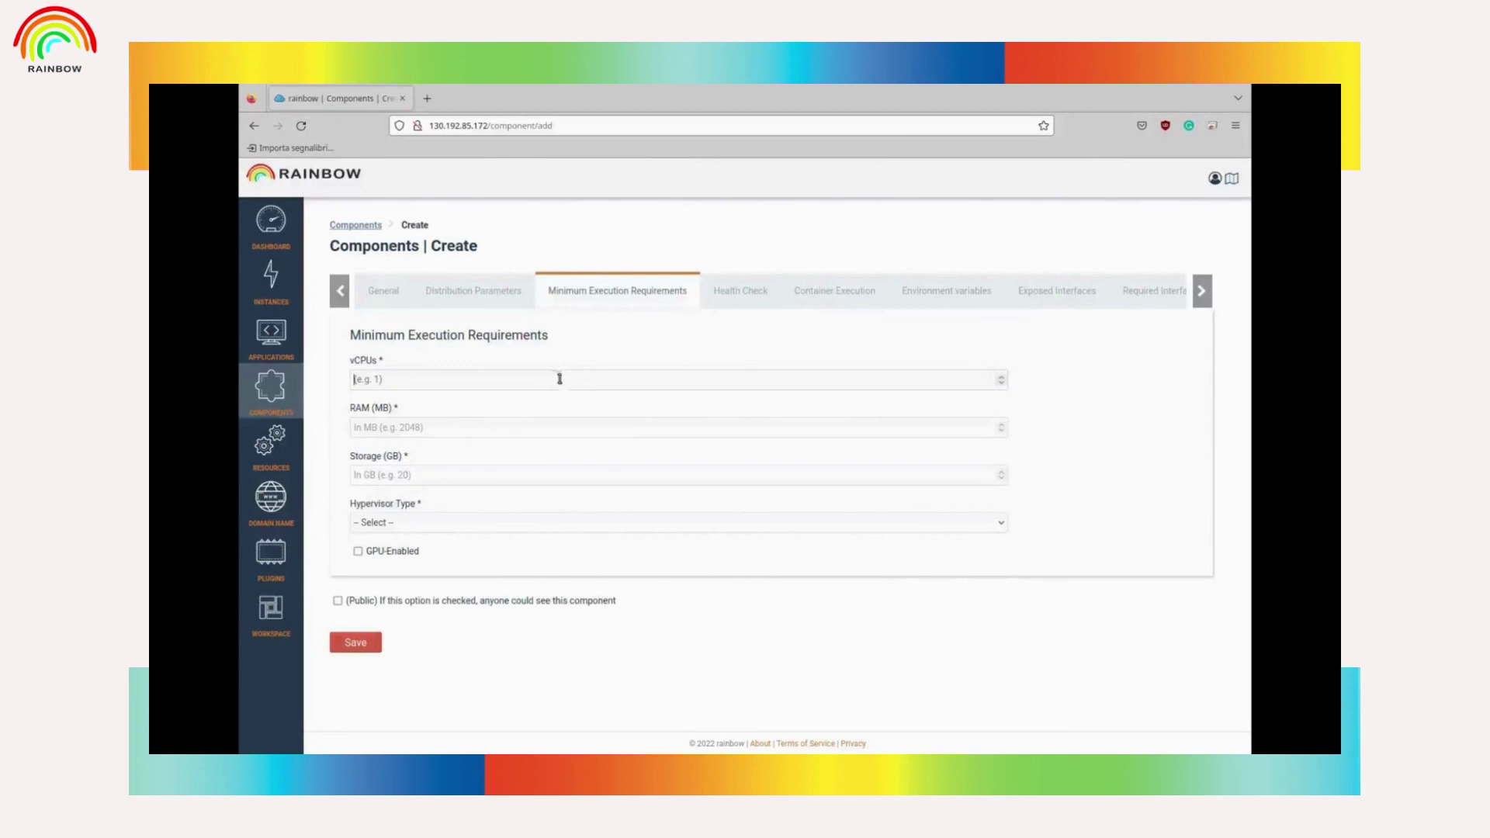
pyautogui.write('1')
pyautogui.click(479, 423)
pyautogui.write('1024')
pyautogui.click(415, 472)
pyautogui.write('1')
pyautogui.click(408, 521)
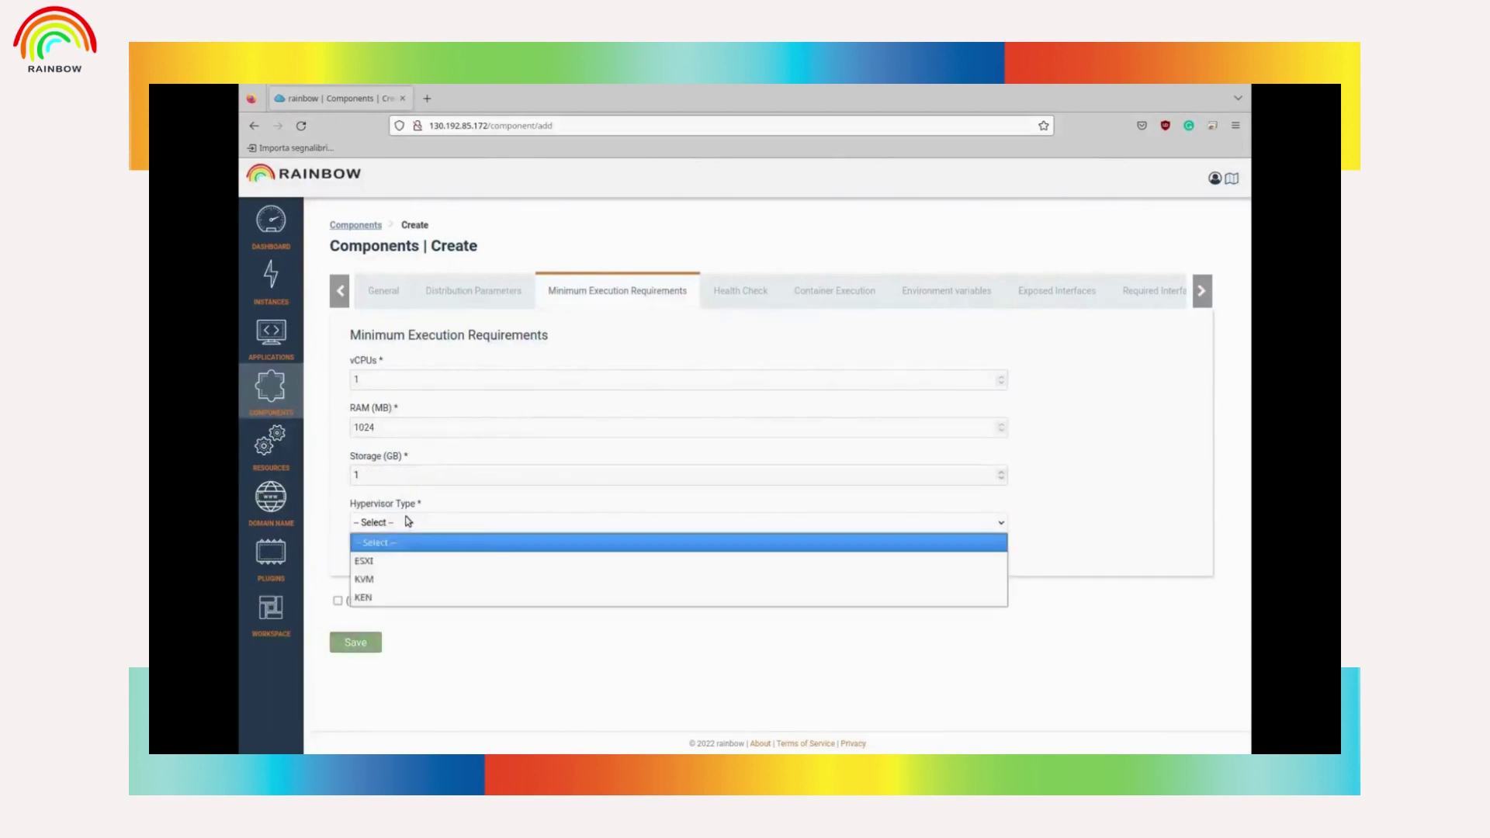
pyautogui.click(388, 579)
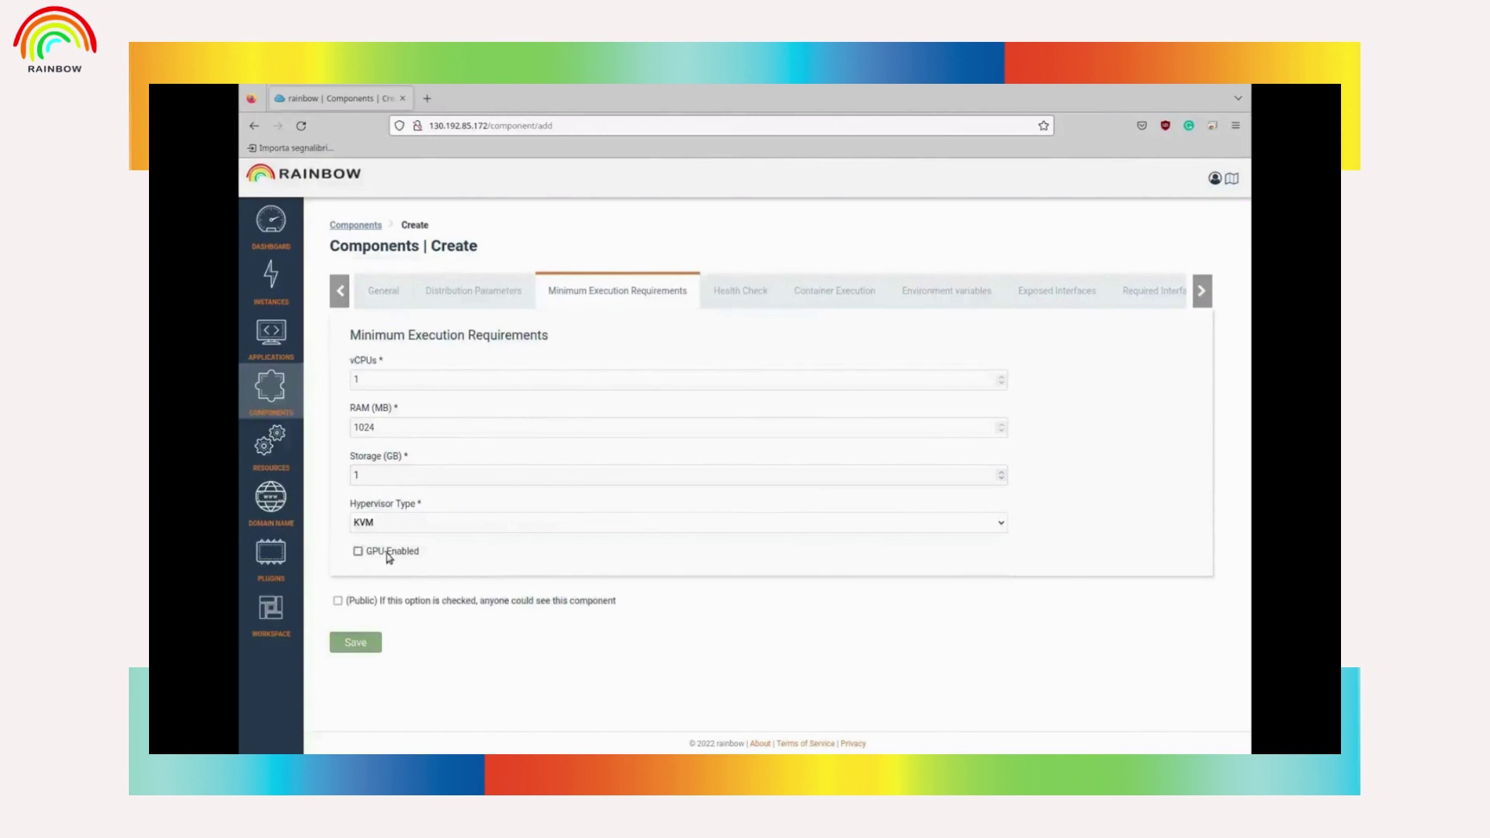
# Add a health check running ps -aux | grep 'mosquitto' every 1 second.
pyautogui.click(732, 305)
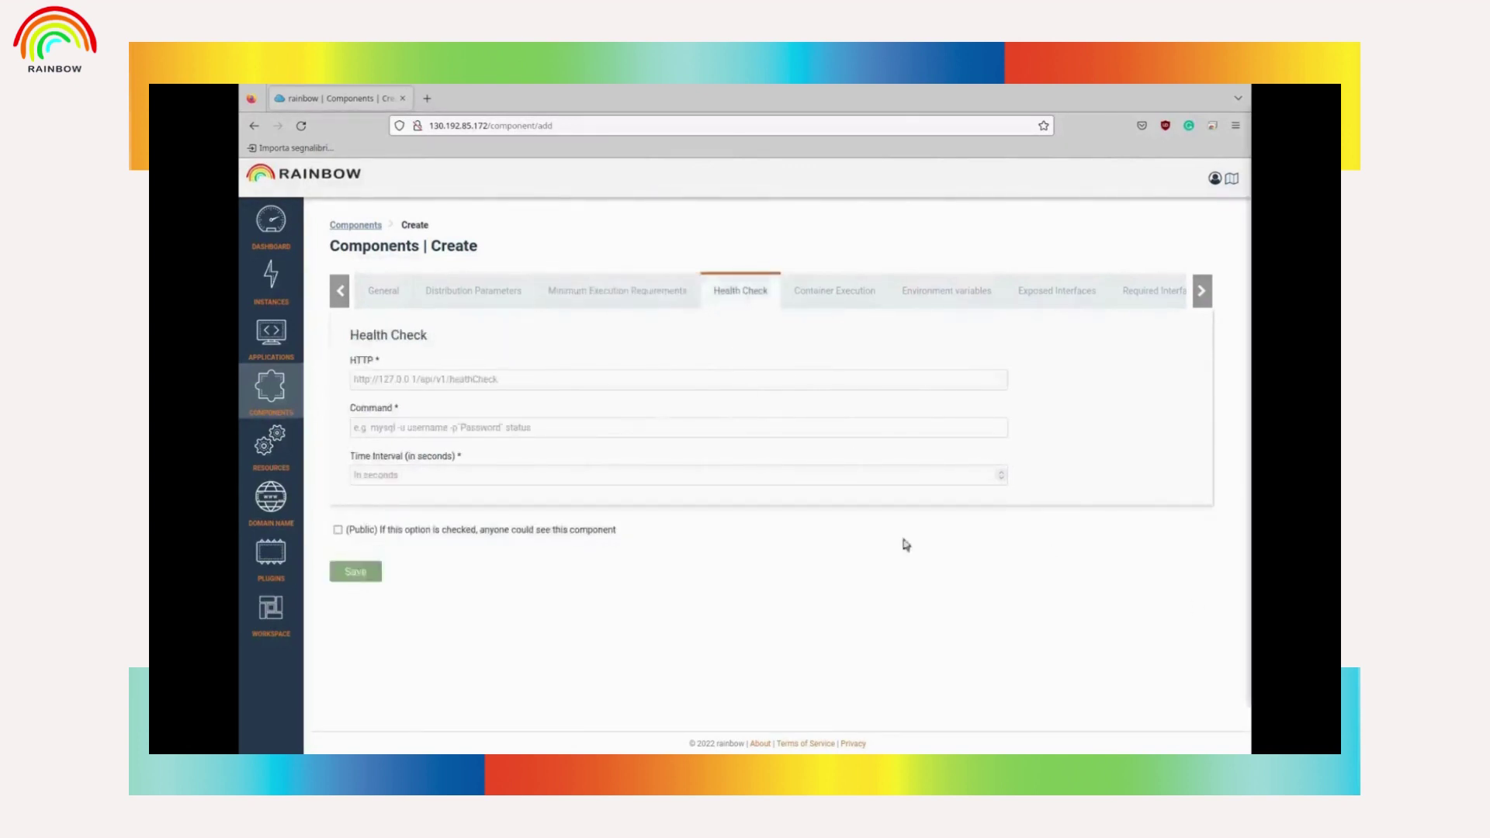
pyautogui.click(658, 430)
pyautogui.write("ps -aux | grep 'mosquitto'")
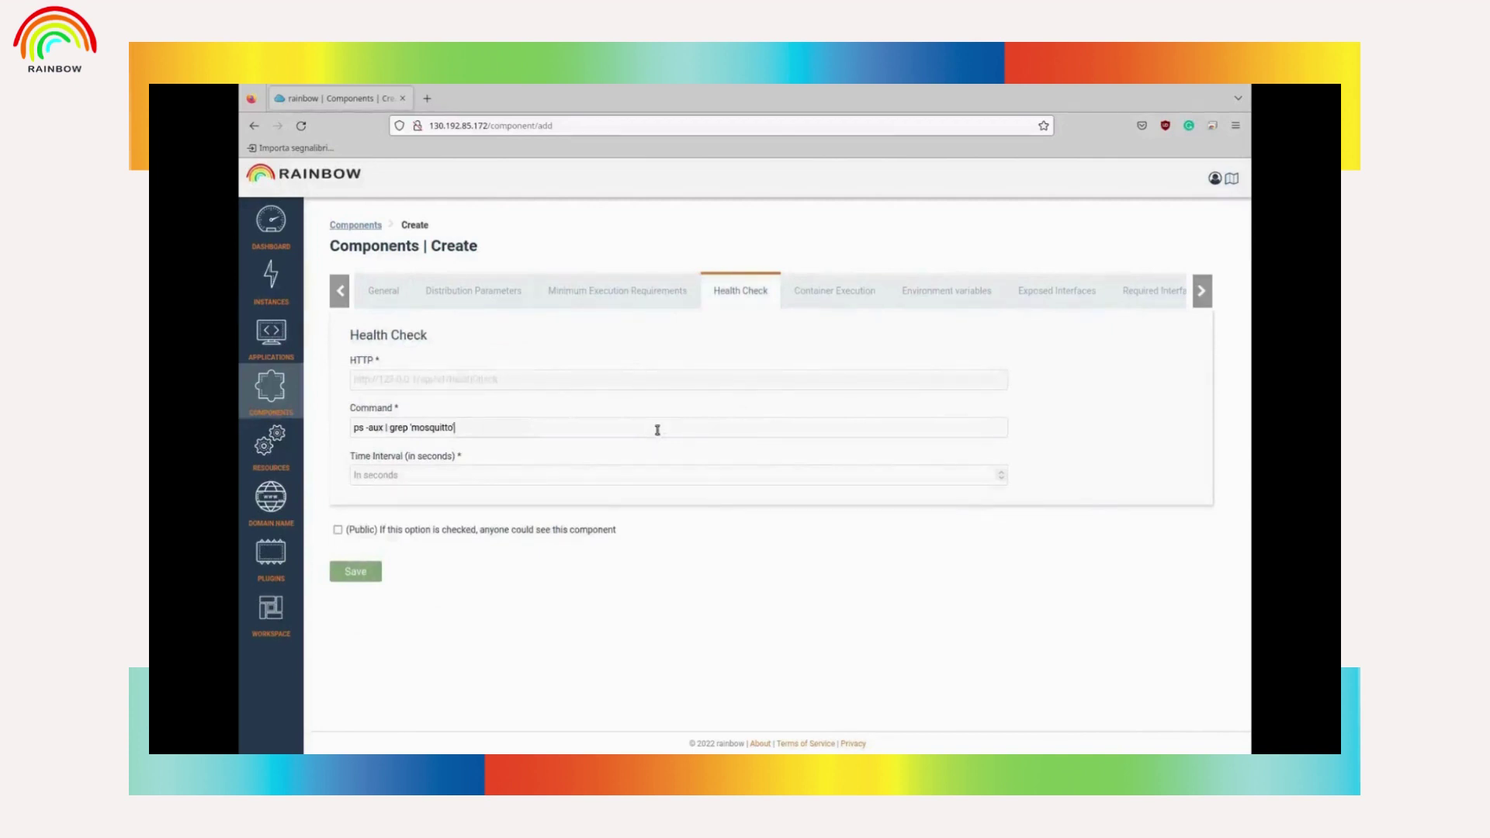
pyautogui.click(450, 479)
pyautogui.write('1')
pyautogui.click(468, 433)
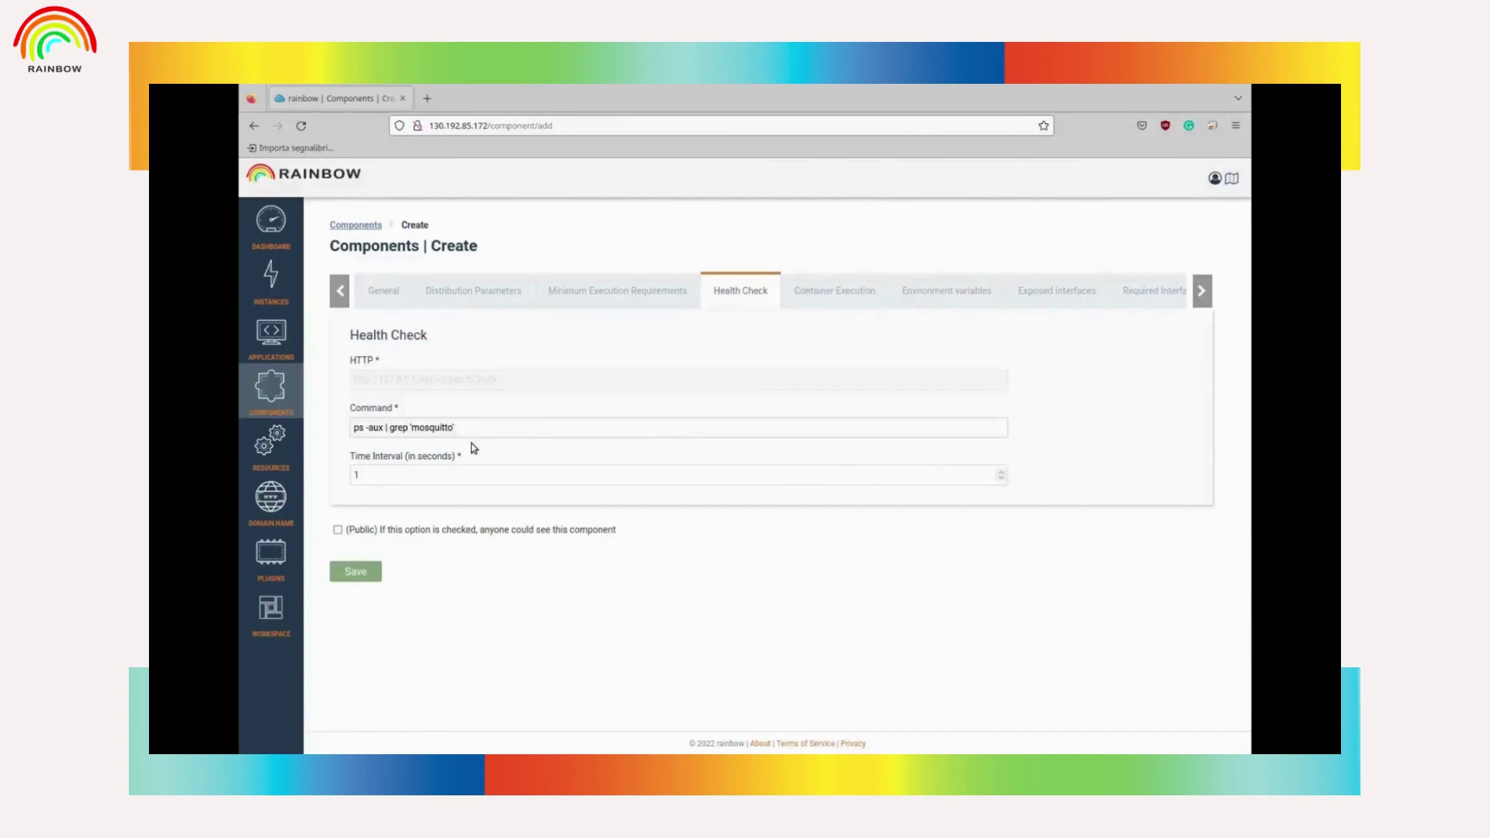
pyautogui.click(923, 292)
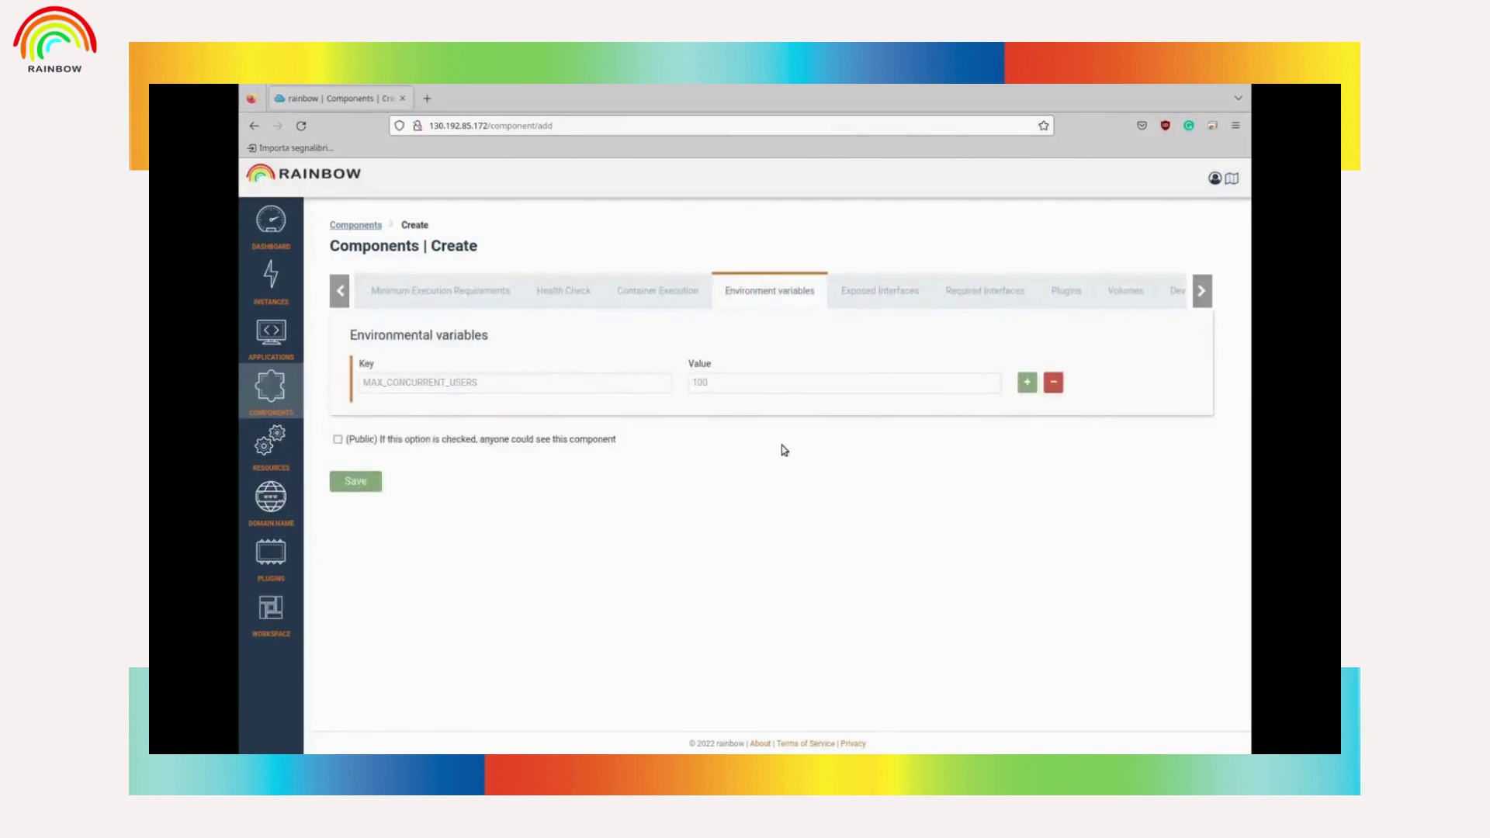
# Add an exposed interface named MQTT on port 1883, type Access, protocol TCP/UDP.
pyautogui.click(863, 300)
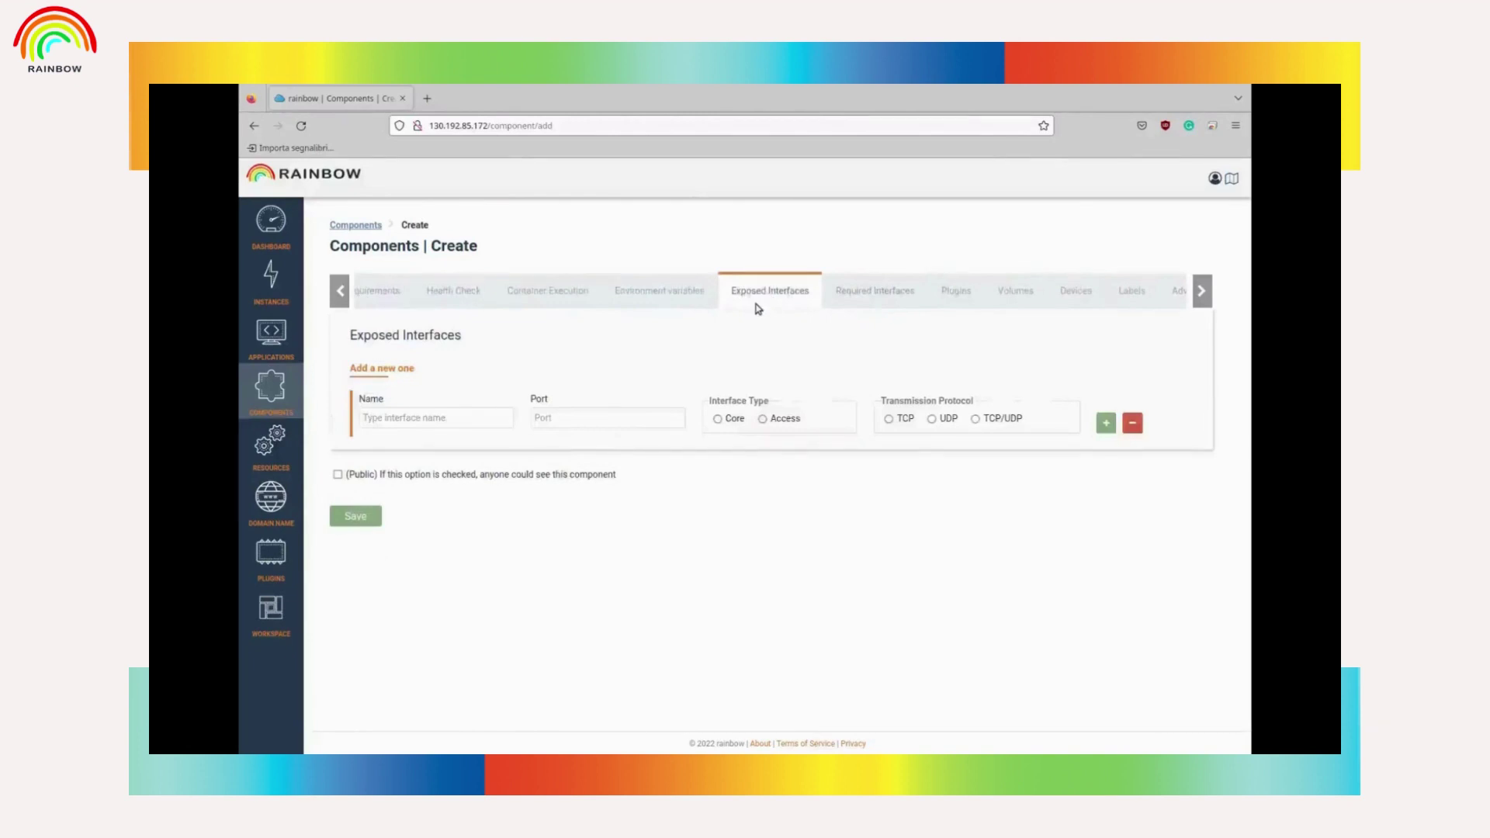
pyautogui.click(486, 416)
pyautogui.write('MQTT')
pyautogui.click(533, 476)
pyautogui.click(563, 476)
pyautogui.click(571, 423)
pyautogui.write('1883')
pyautogui.click(762, 419)
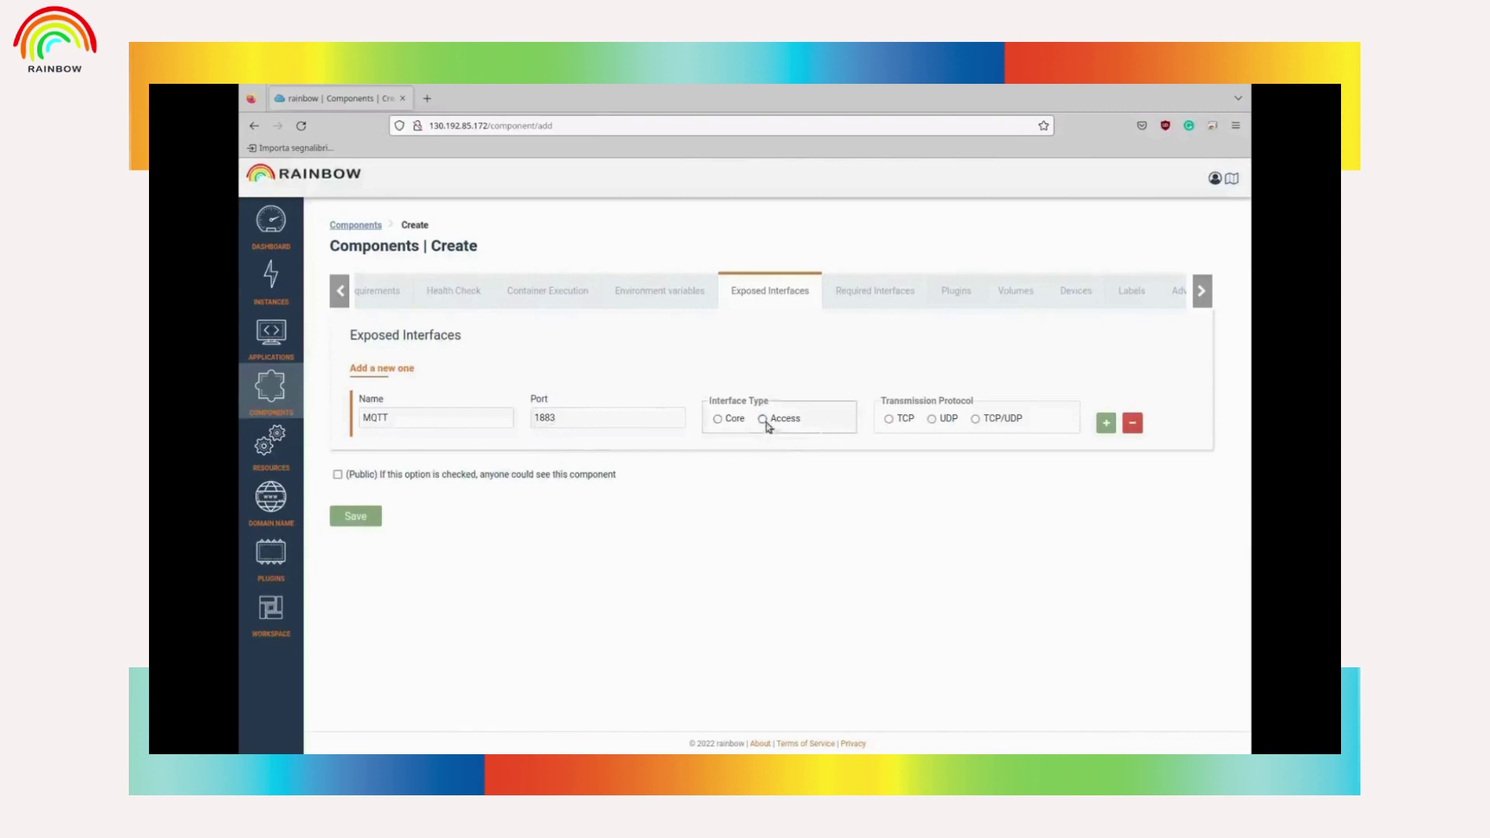
pyautogui.click(974, 419)
pyautogui.click(875, 291)
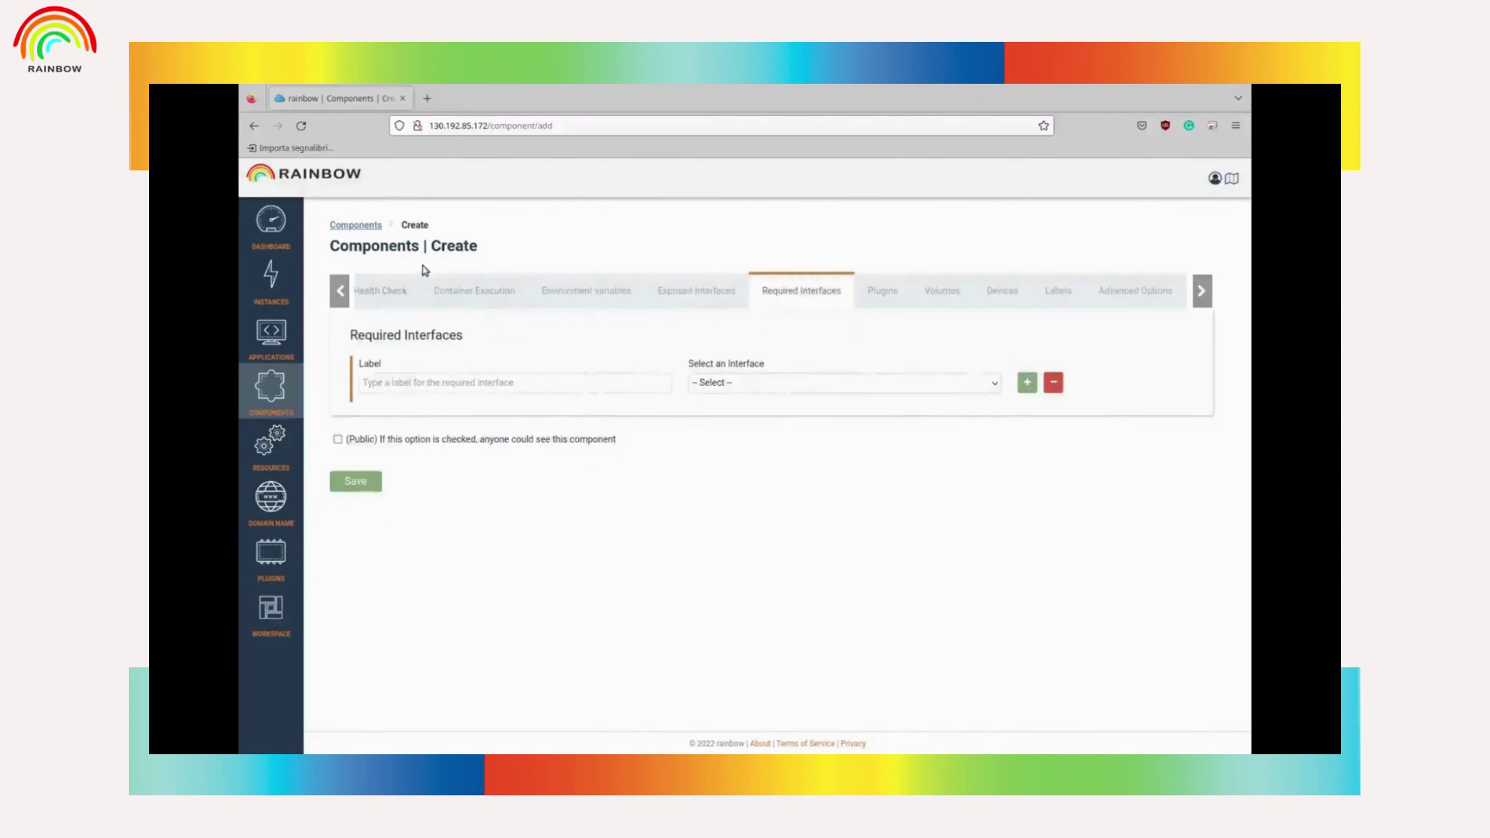
# Save MQTTBrokerWebinar1, then make ObjectDetection require the MQTT interface on port 1883 and save it.
pyautogui.click(354, 482)
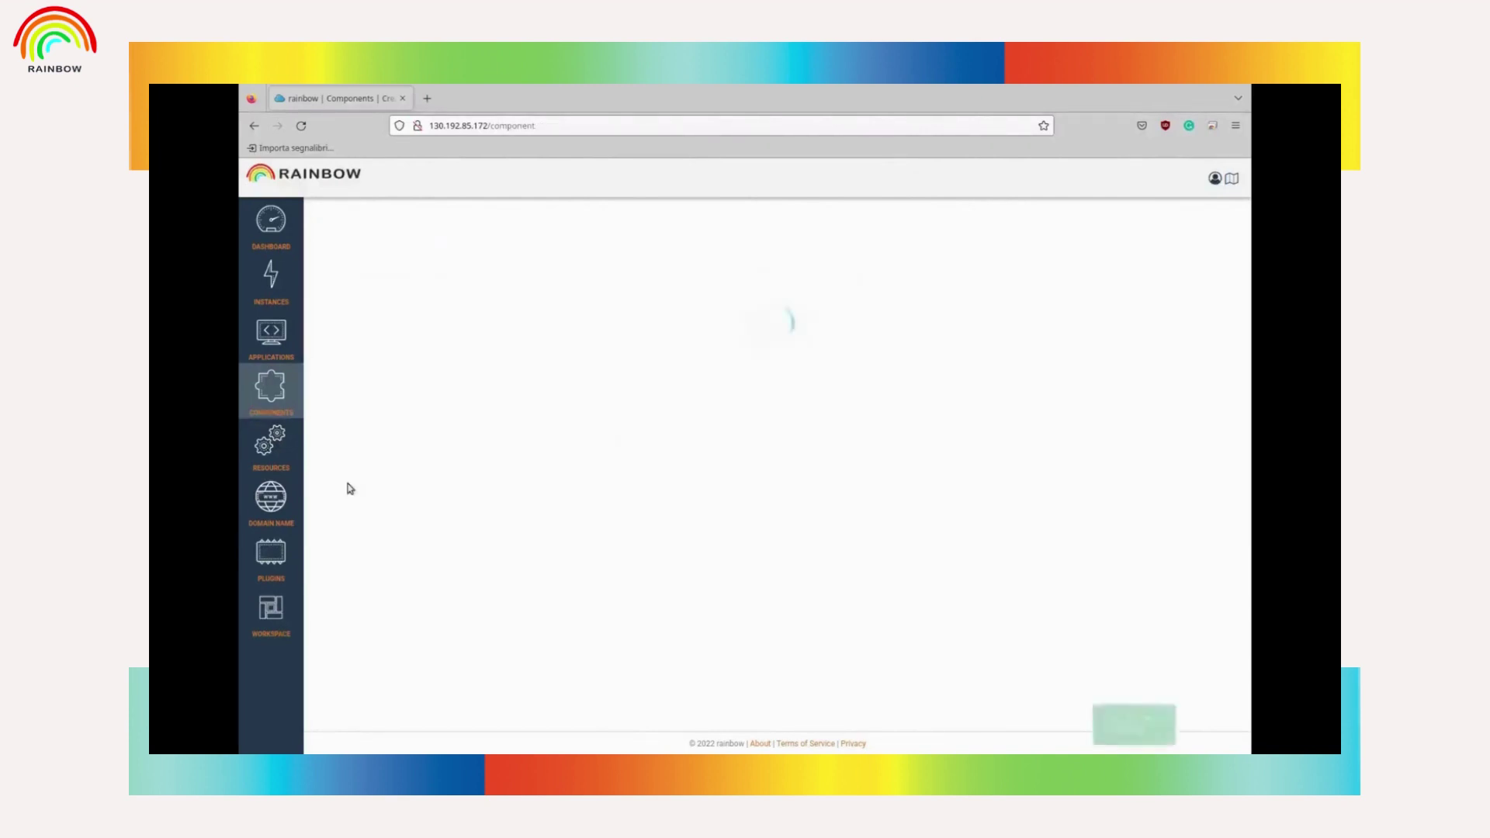
pyautogui.click(1124, 398)
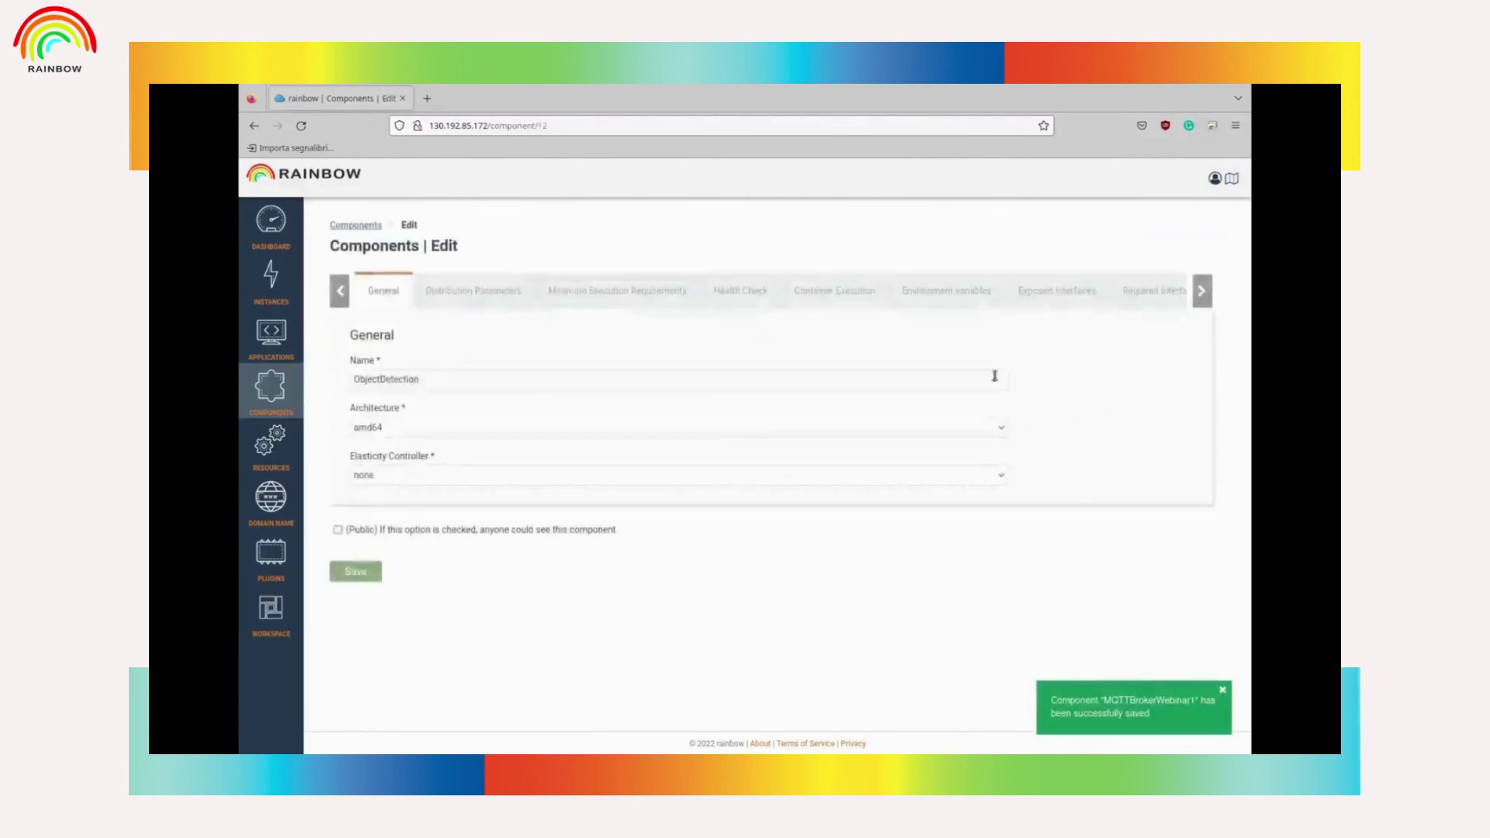
pyautogui.click(1046, 293)
pyautogui.click(878, 292)
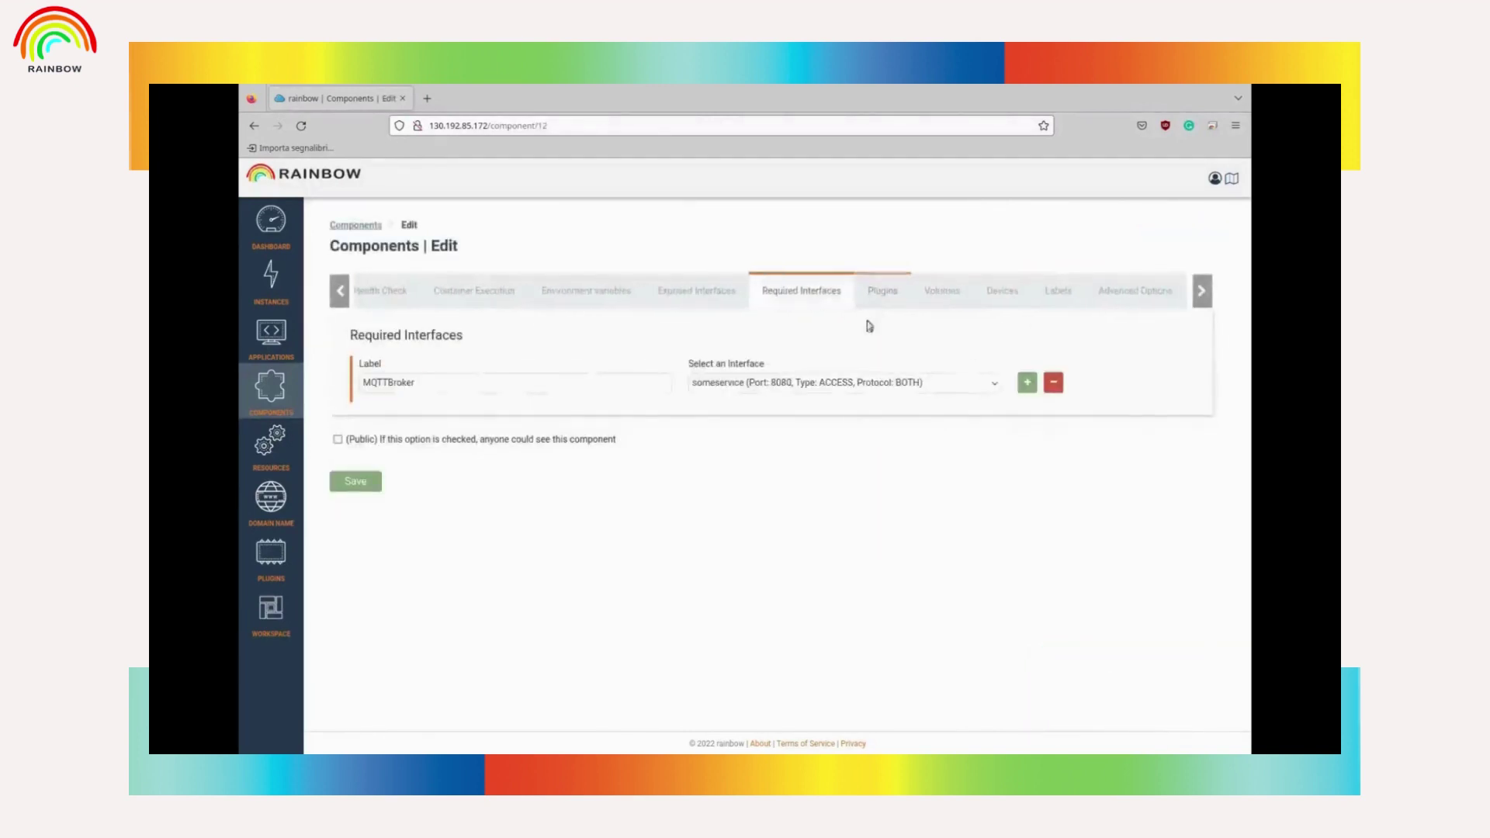
pyautogui.click(825, 383)
pyautogui.click(741, 440)
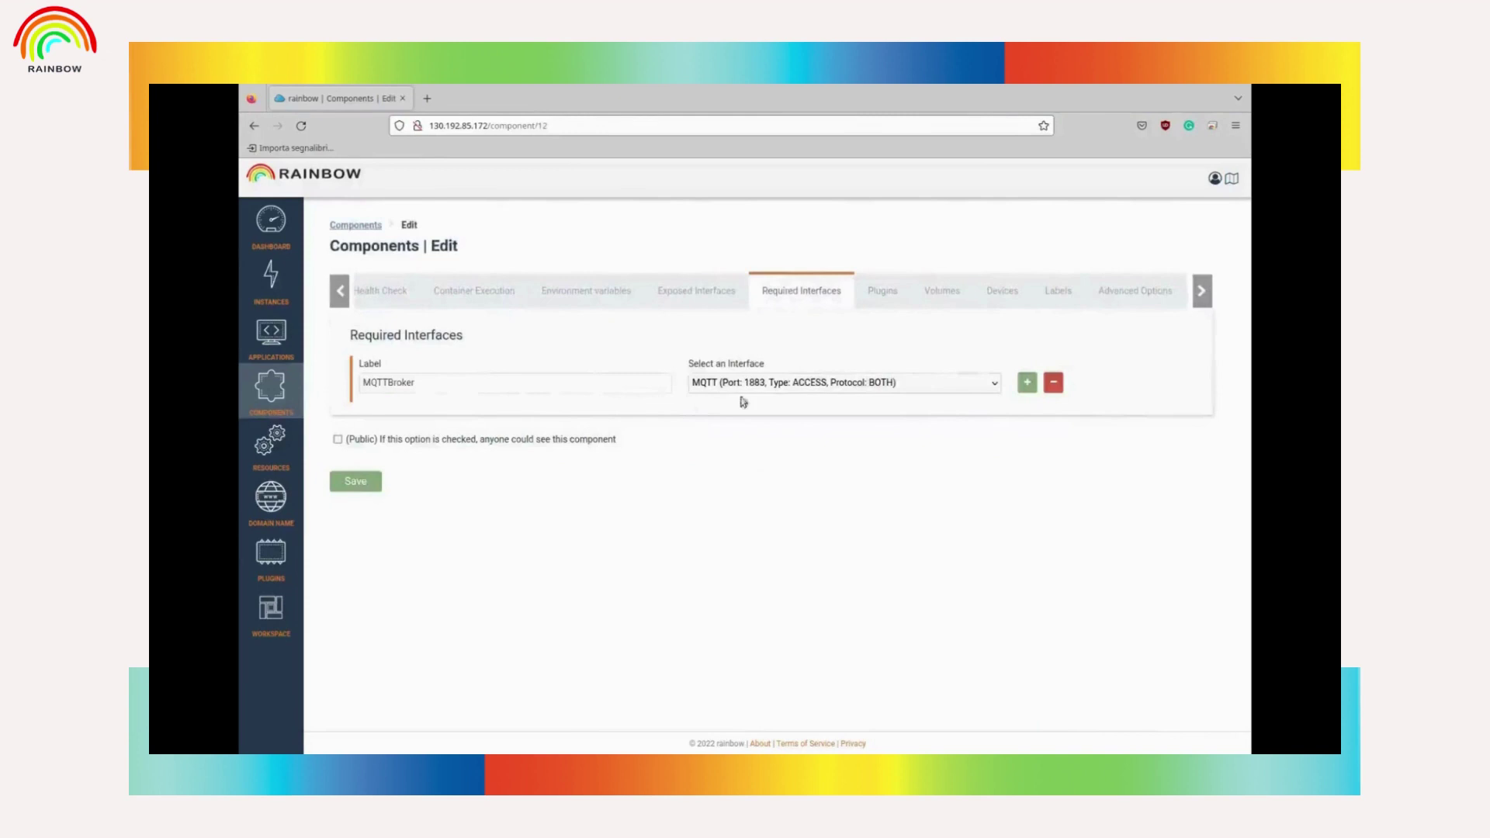
pyautogui.click(355, 481)
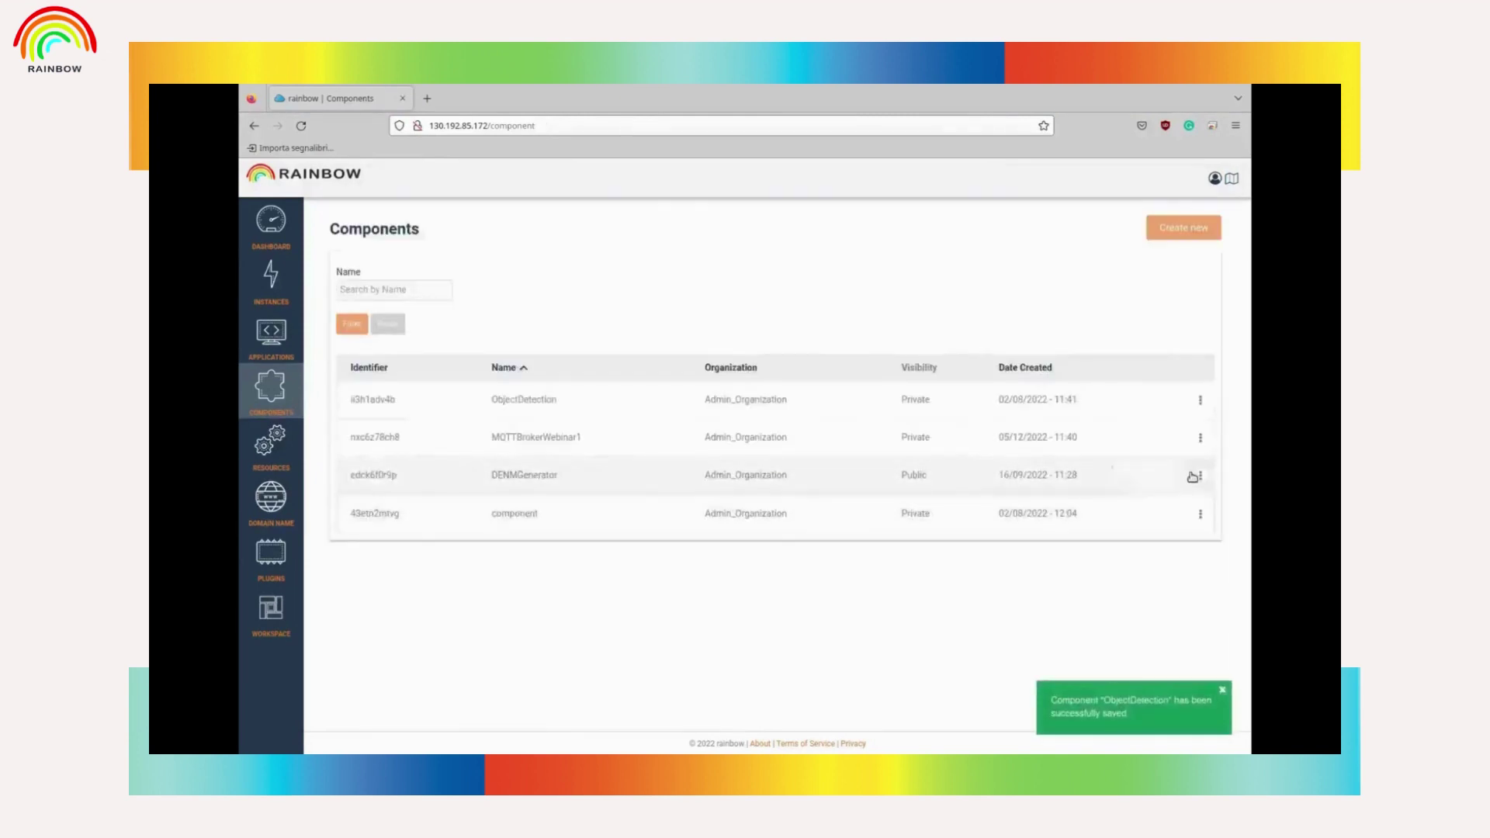
# Make DENMGenerator require the MQTT interface on port 1883 and save it.
pyautogui.click(1192, 477)
pyautogui.click(1146, 288)
pyautogui.click(844, 382)
pyautogui.click(776, 420)
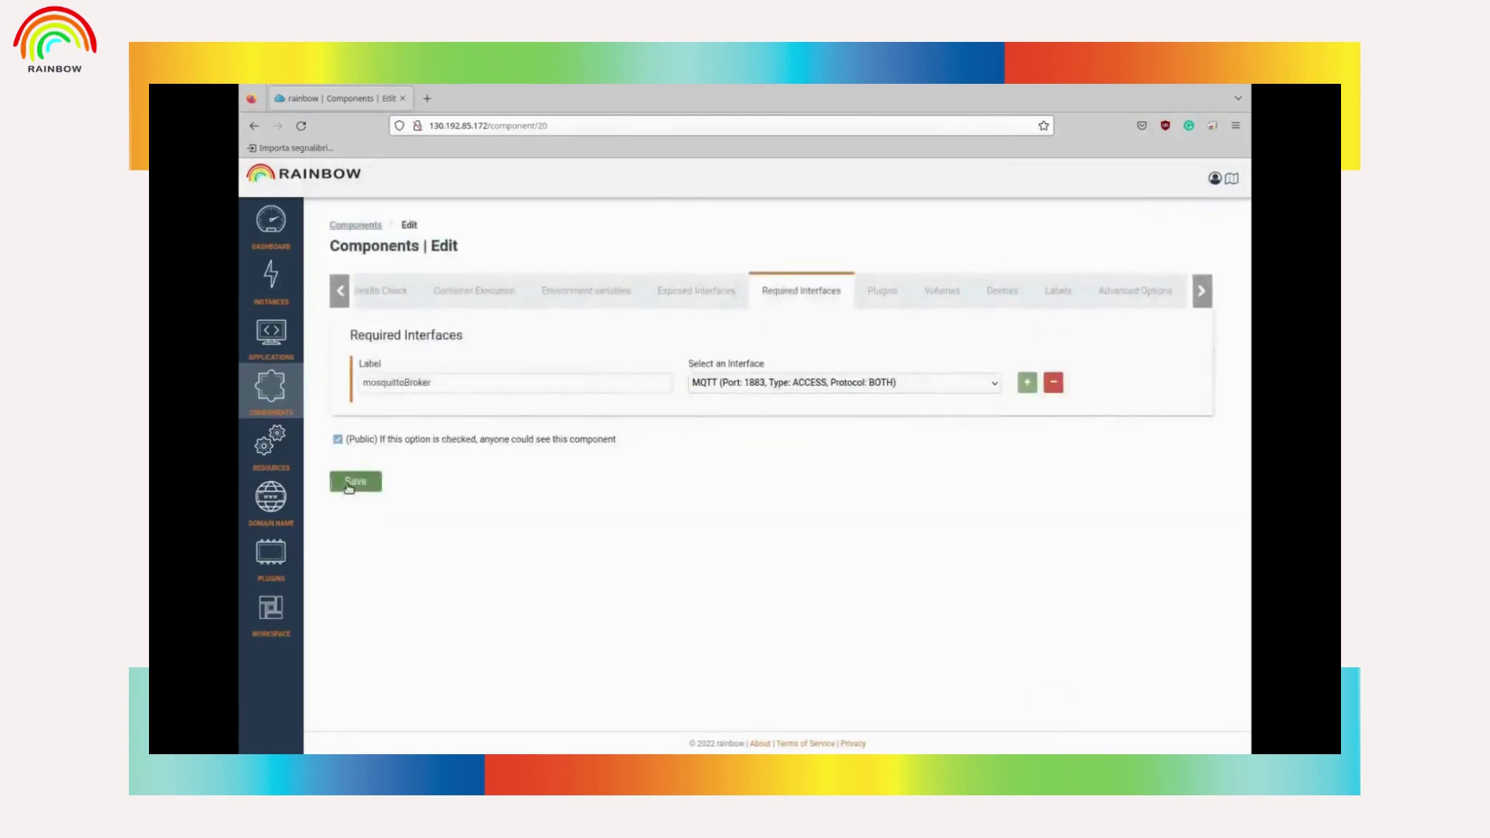
pyautogui.click(353, 482)
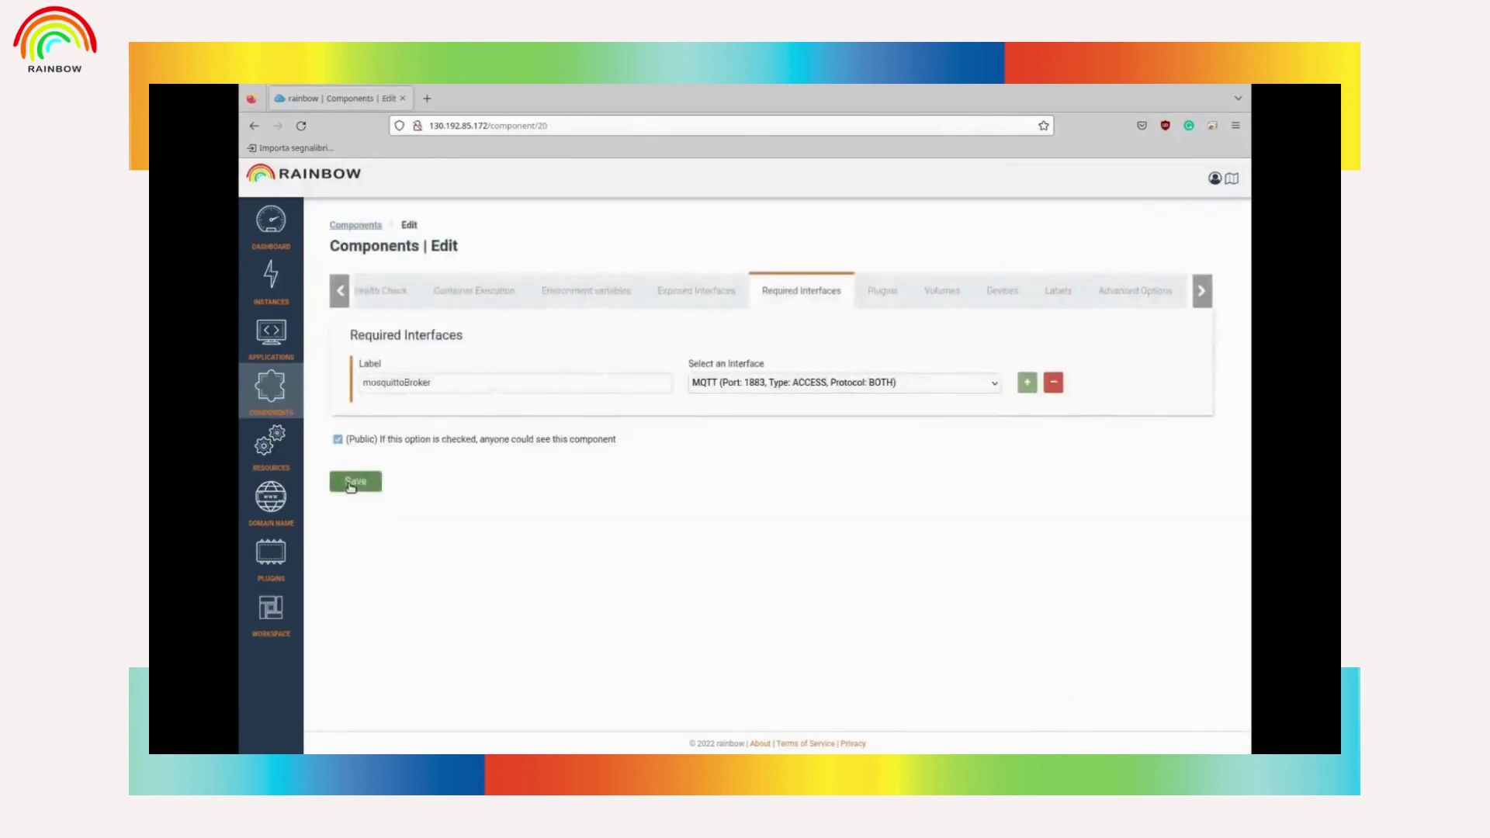
# Create application UC2Webinar and add ObjectDetection, MQTTBrokerWebinar1 and DENMGenerator to its graph.
pyautogui.click(271, 341)
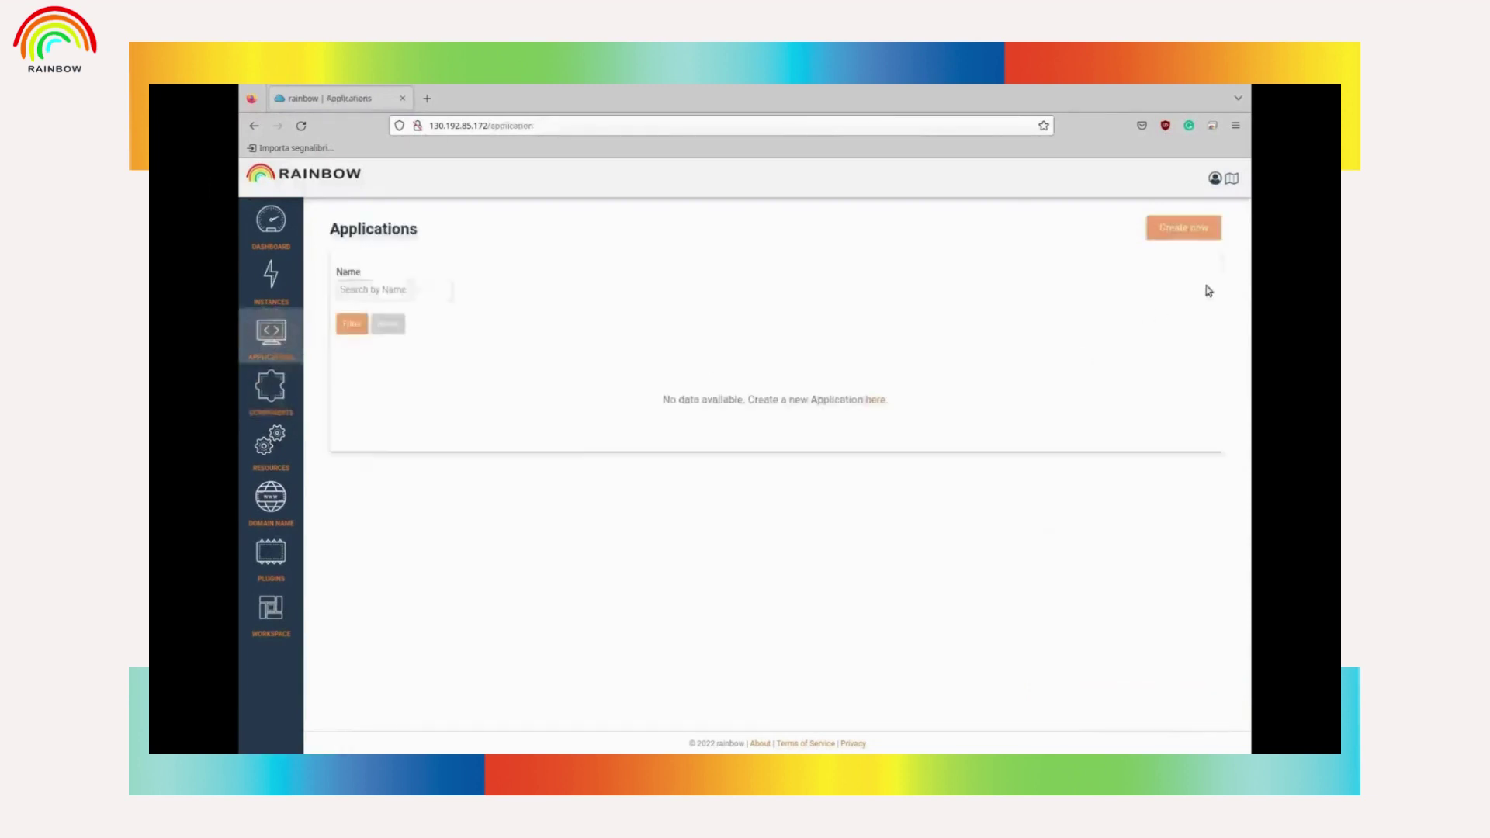
pyautogui.click(1183, 229)
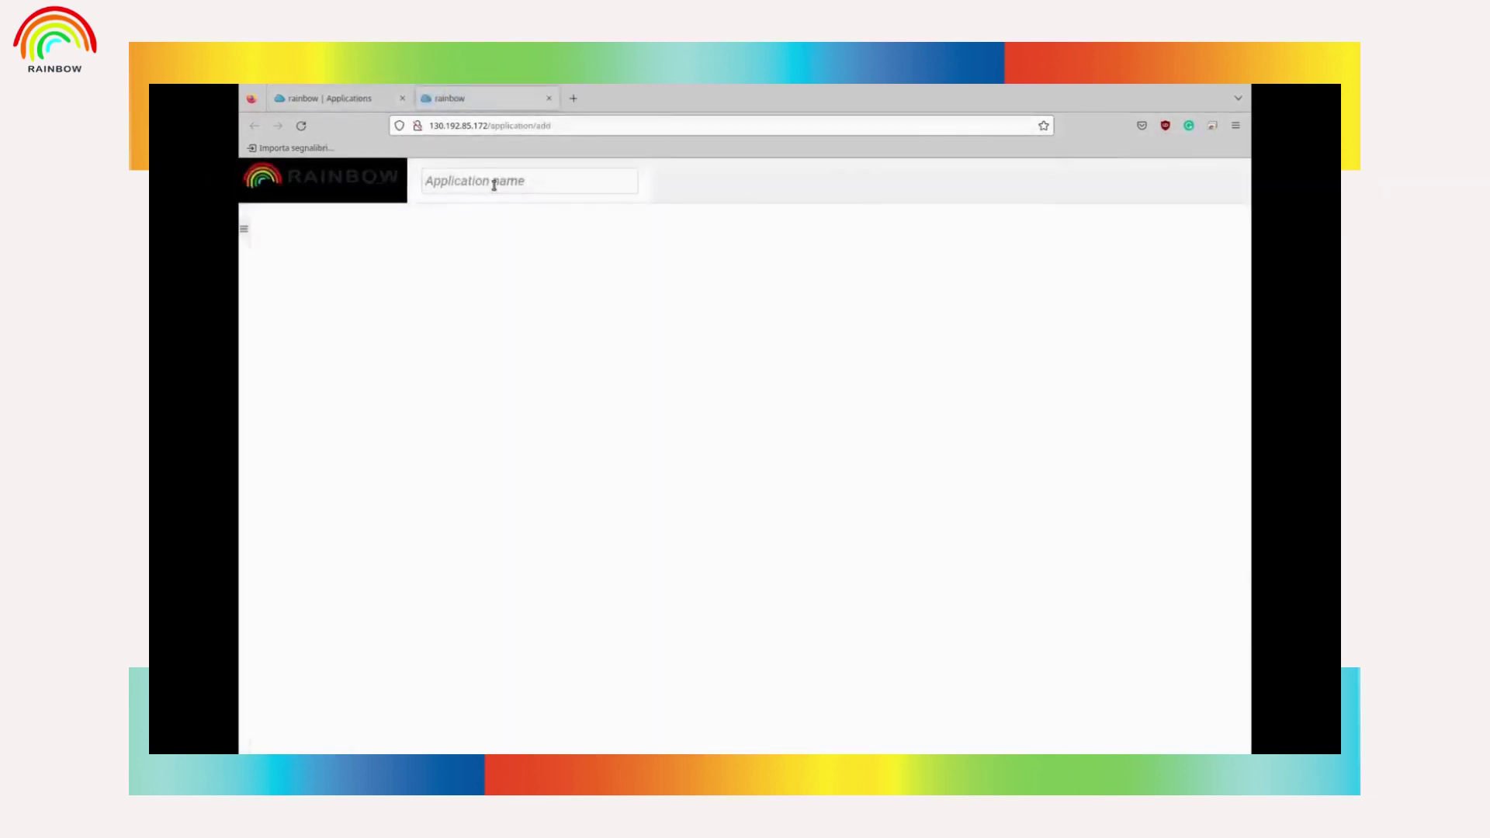
pyautogui.write('UC2Webinar')
pyautogui.click(361, 306)
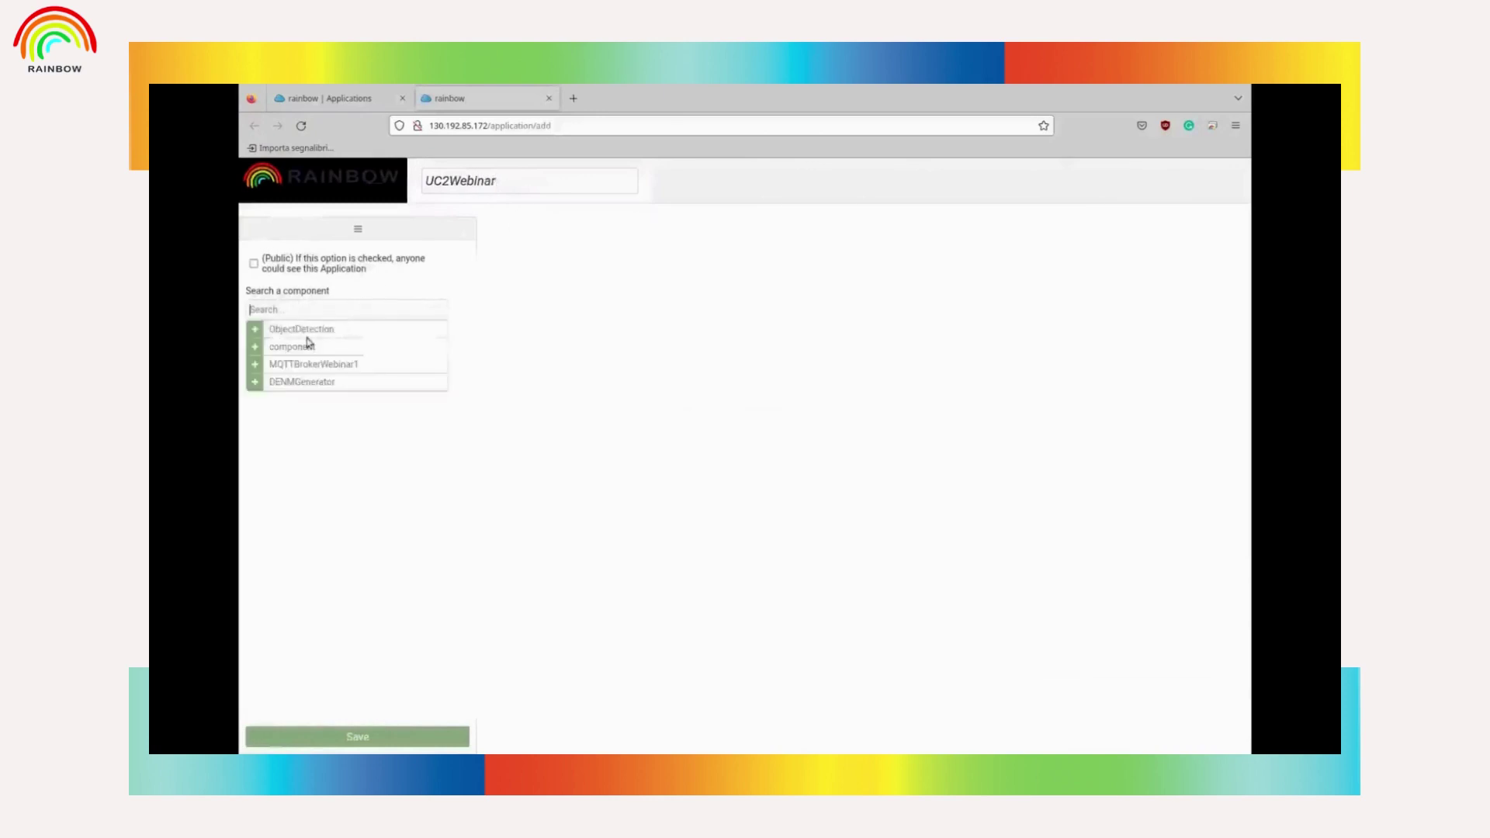
pyautogui.click(254, 329)
pyautogui.click(254, 364)
pyautogui.click(254, 382)
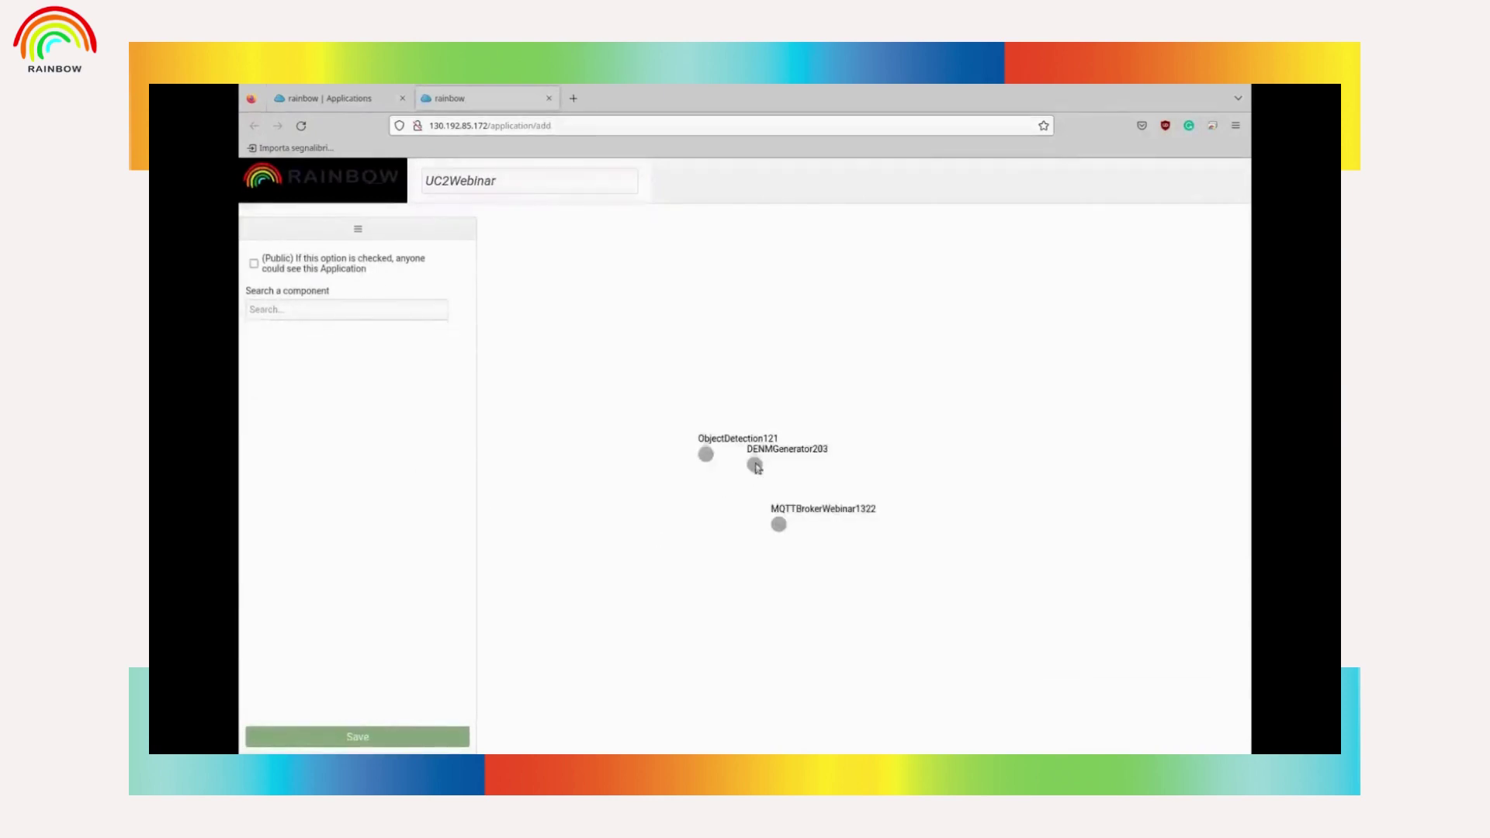
# Link DENMGenerator203 and ObjectDetection121 to MQTTBrokerWebinar1322 via MQTT, save, and reload the applications list.
pyautogui.moveTo(755, 464); pyautogui.dragTo(779, 528)
pyautogui.click(706, 448)
pyautogui.click(648, 395)
pyautogui.click(660, 423)
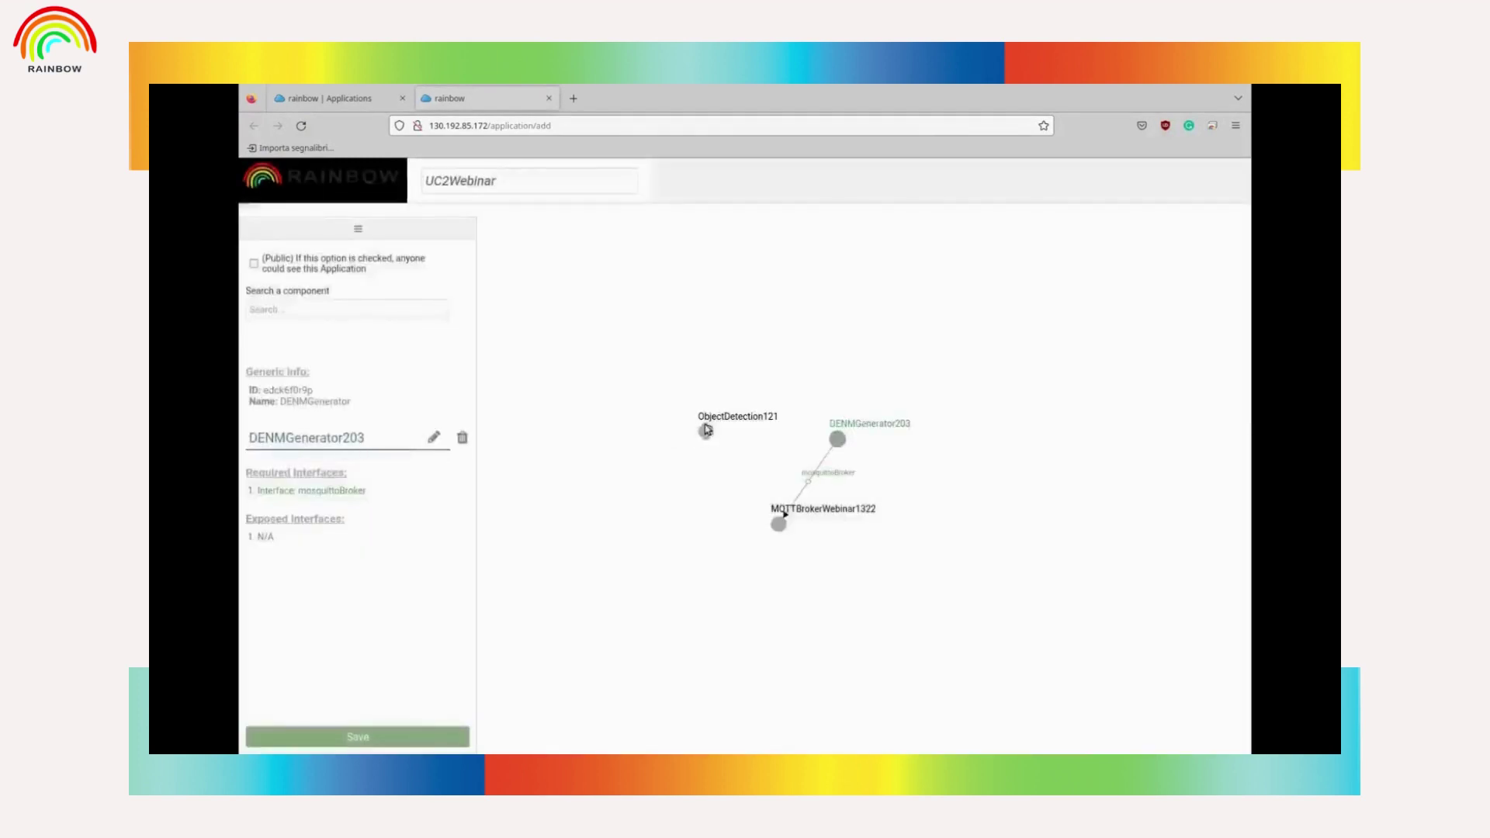
pyautogui.moveTo(707, 432); pyautogui.dragTo(779, 525)
pyautogui.click(649, 395)
pyautogui.click(659, 424)
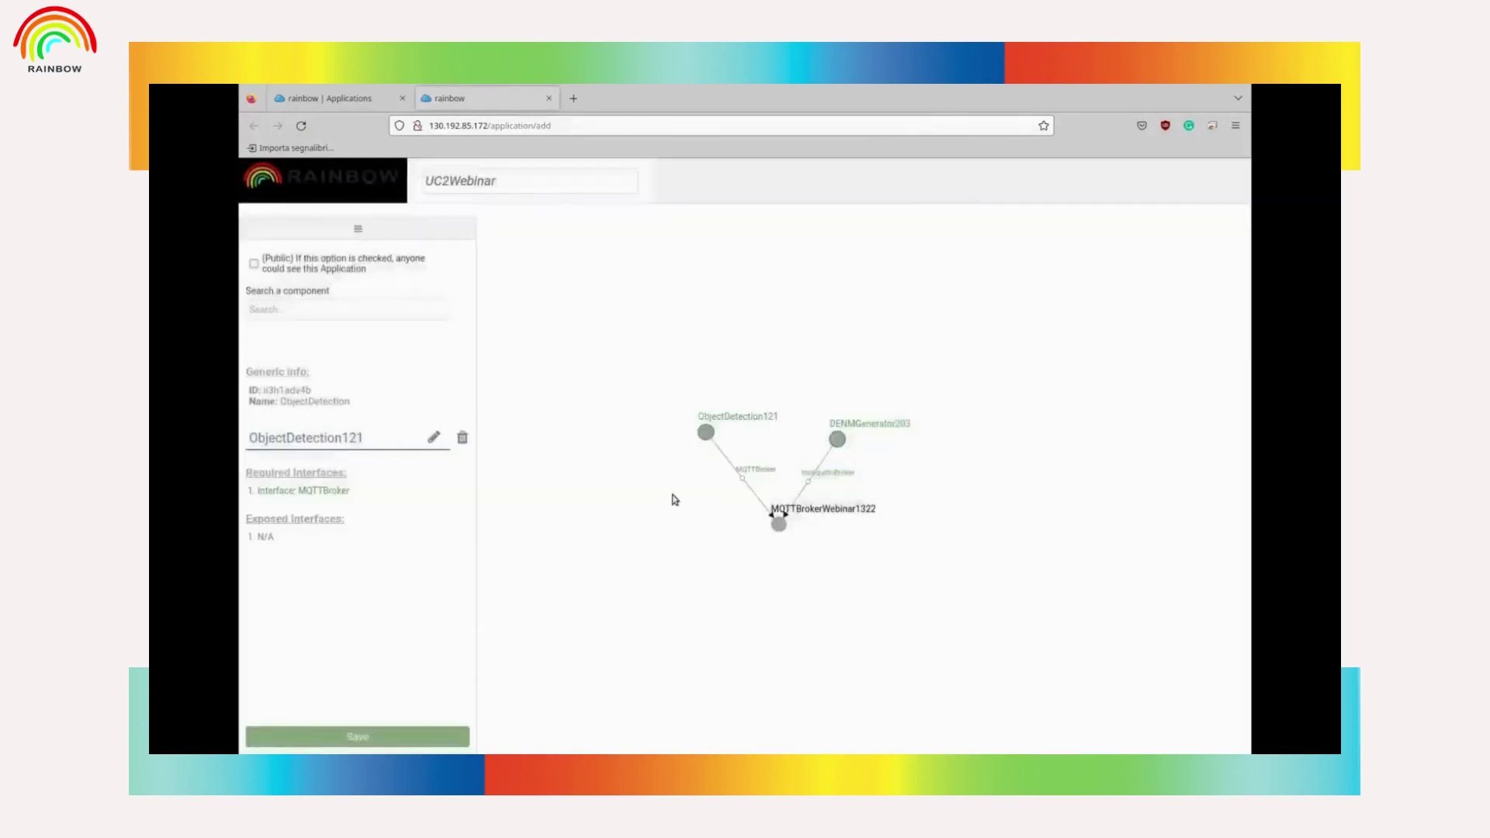
pyautogui.click(386, 737)
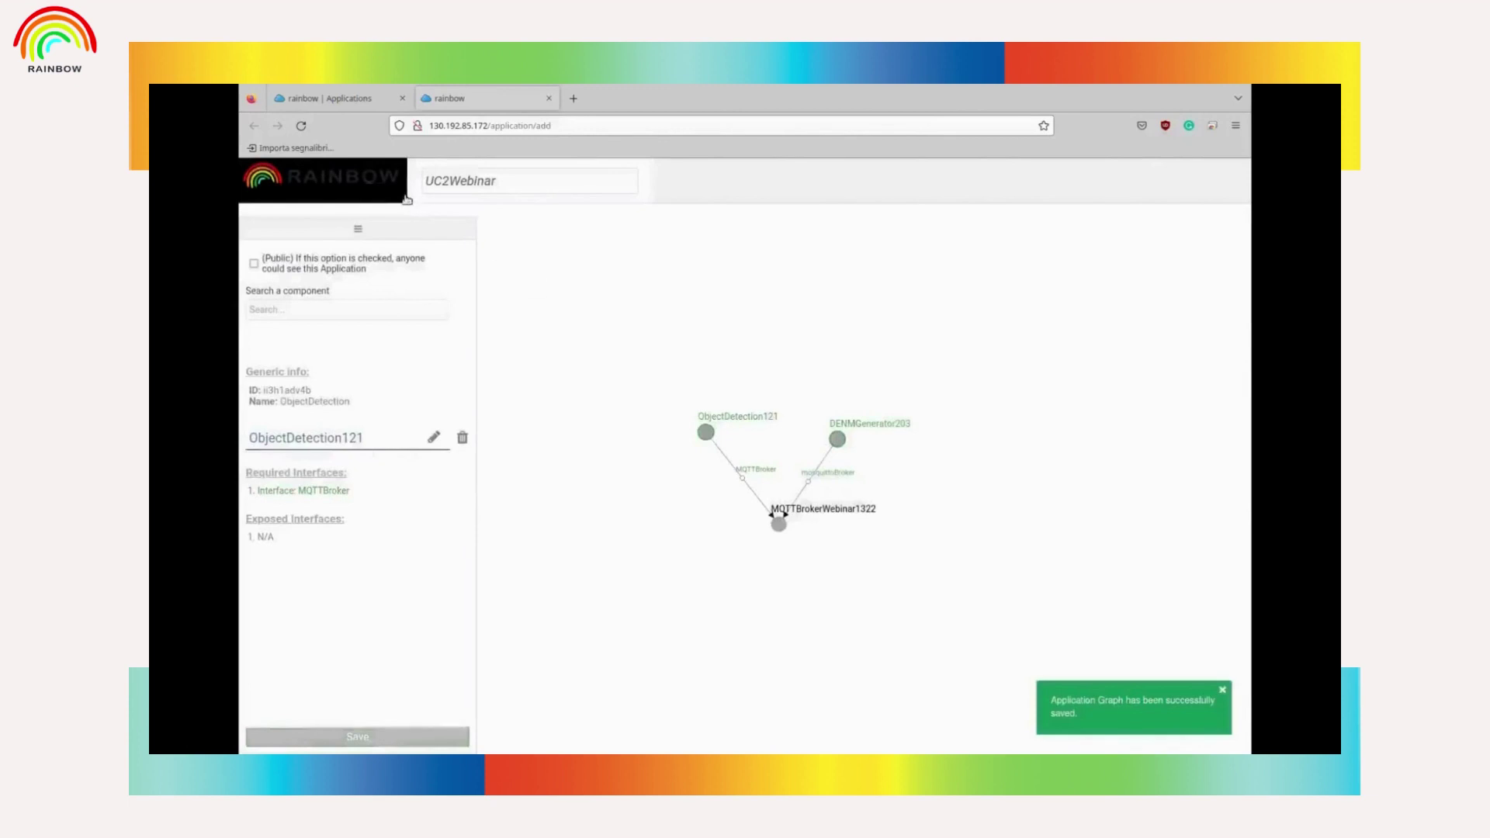
pyautogui.hotkey('ctrl', 'w')
pyautogui.click(301, 125)
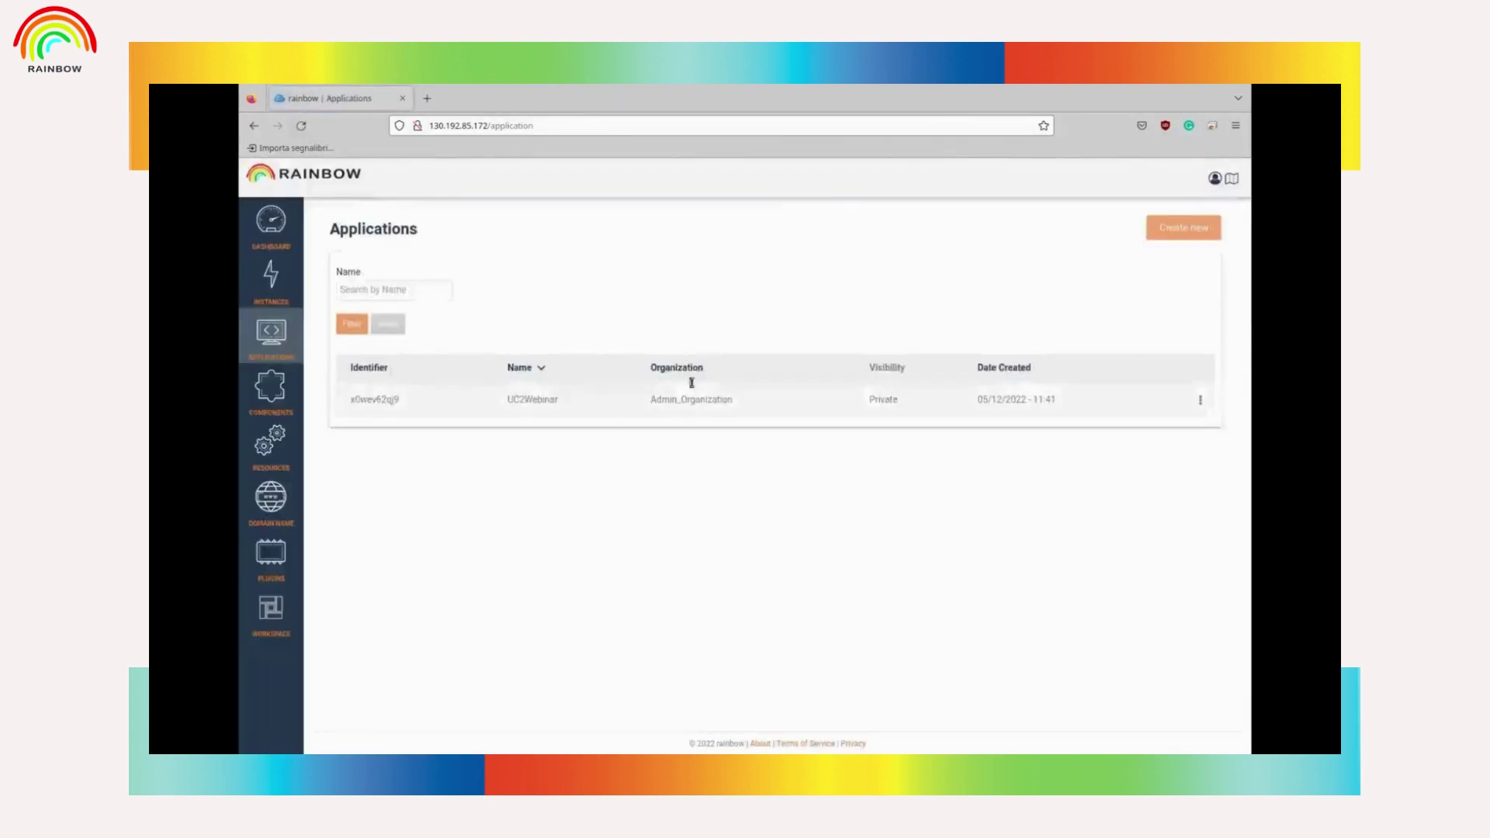
# Create an instance of UC2Webinar named webinar and confirm its deployment.
pyautogui.click(1200, 400)
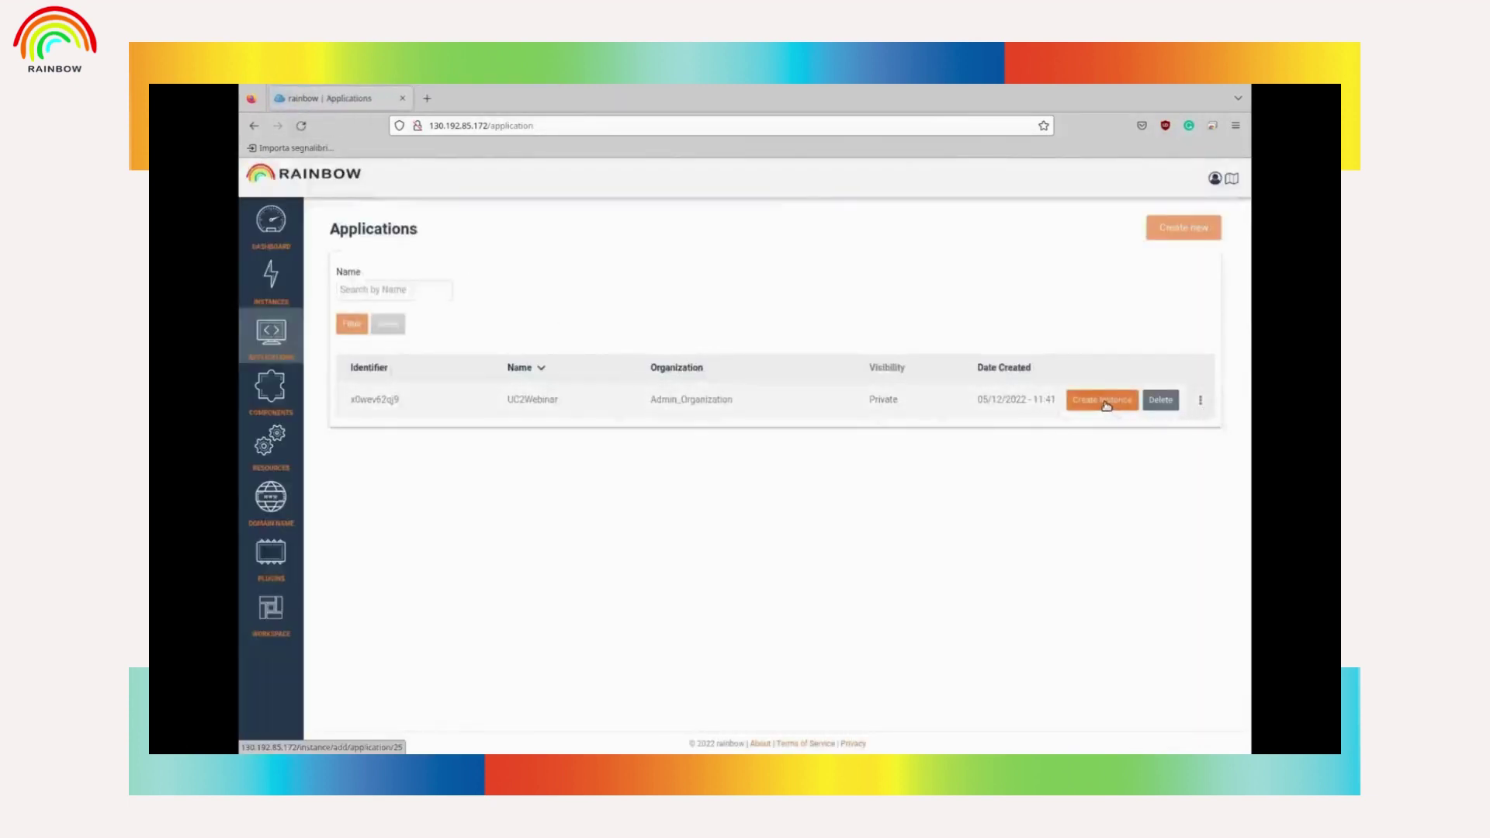
pyautogui.click(1106, 402)
pyautogui.click(446, 189)
pyautogui.write('webinar')
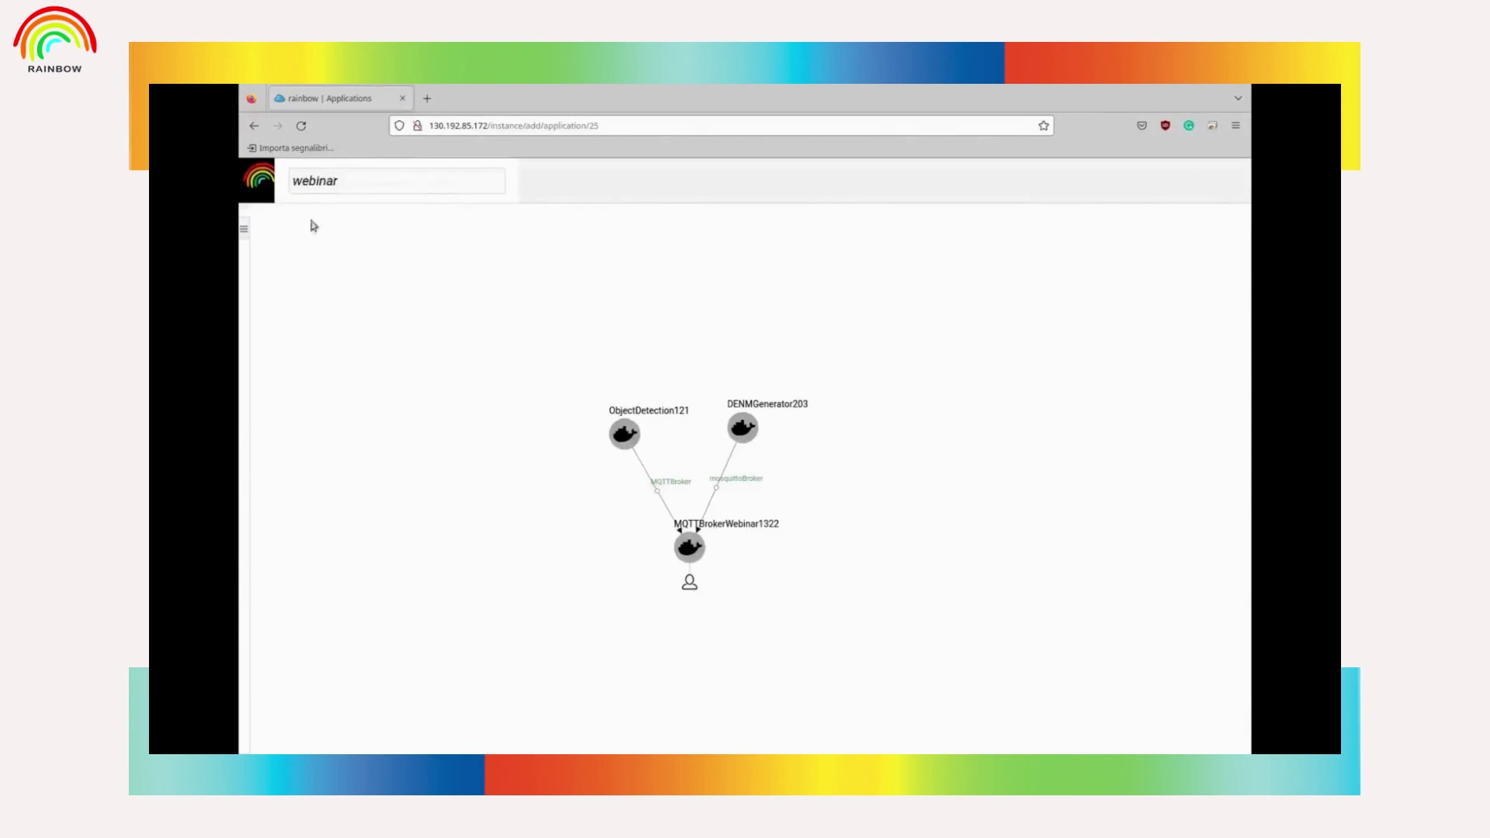
pyautogui.click(244, 228)
pyautogui.click(388, 737)
pyautogui.click(848, 476)
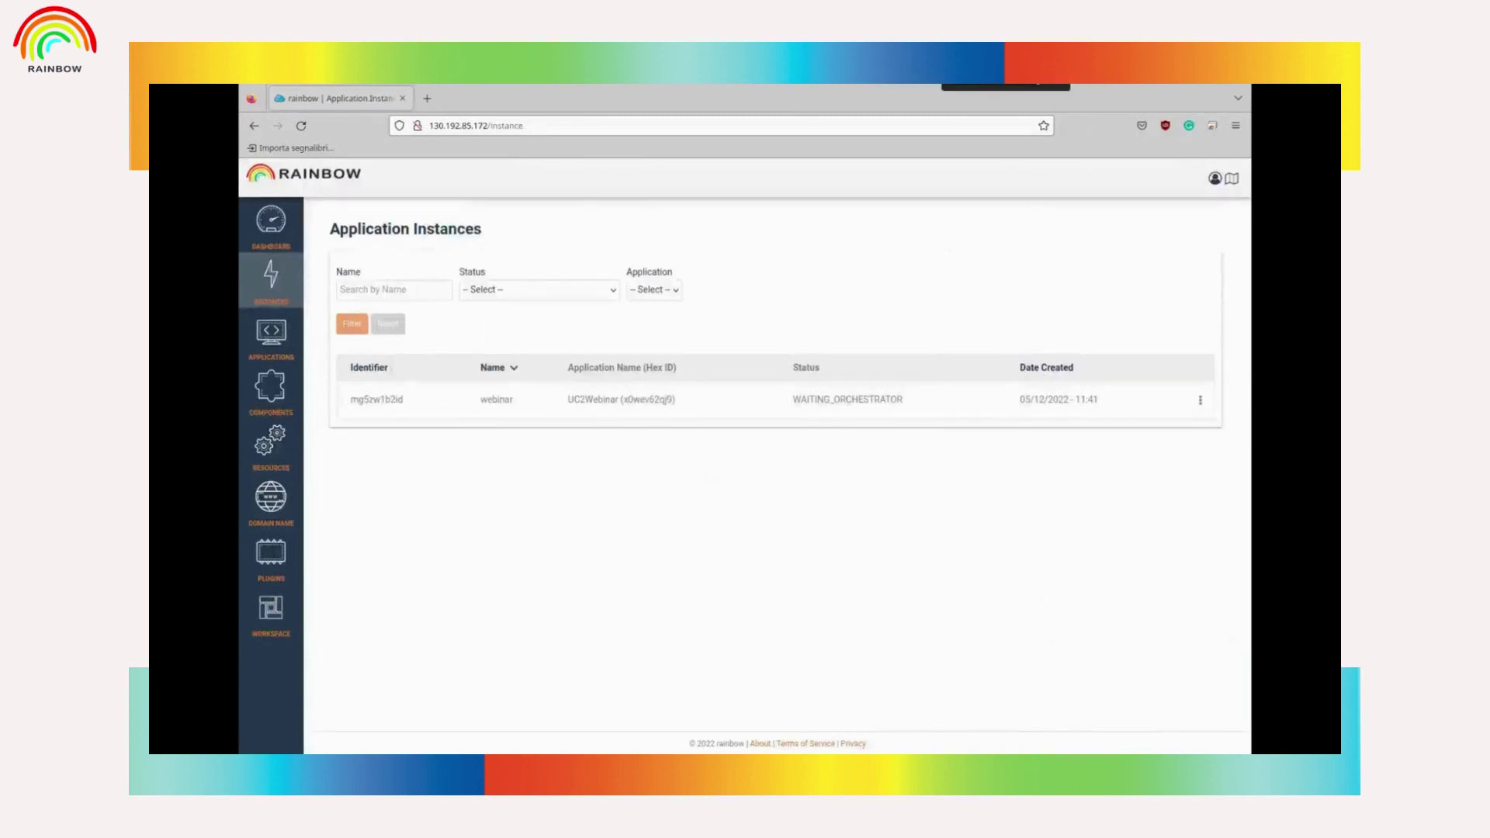
# In a terminal, list the cluster namespaces with kubectl get namespaces.
pyautogui.hotkey('ctrl', 'alt', 't')
pyautogui.write('ku')
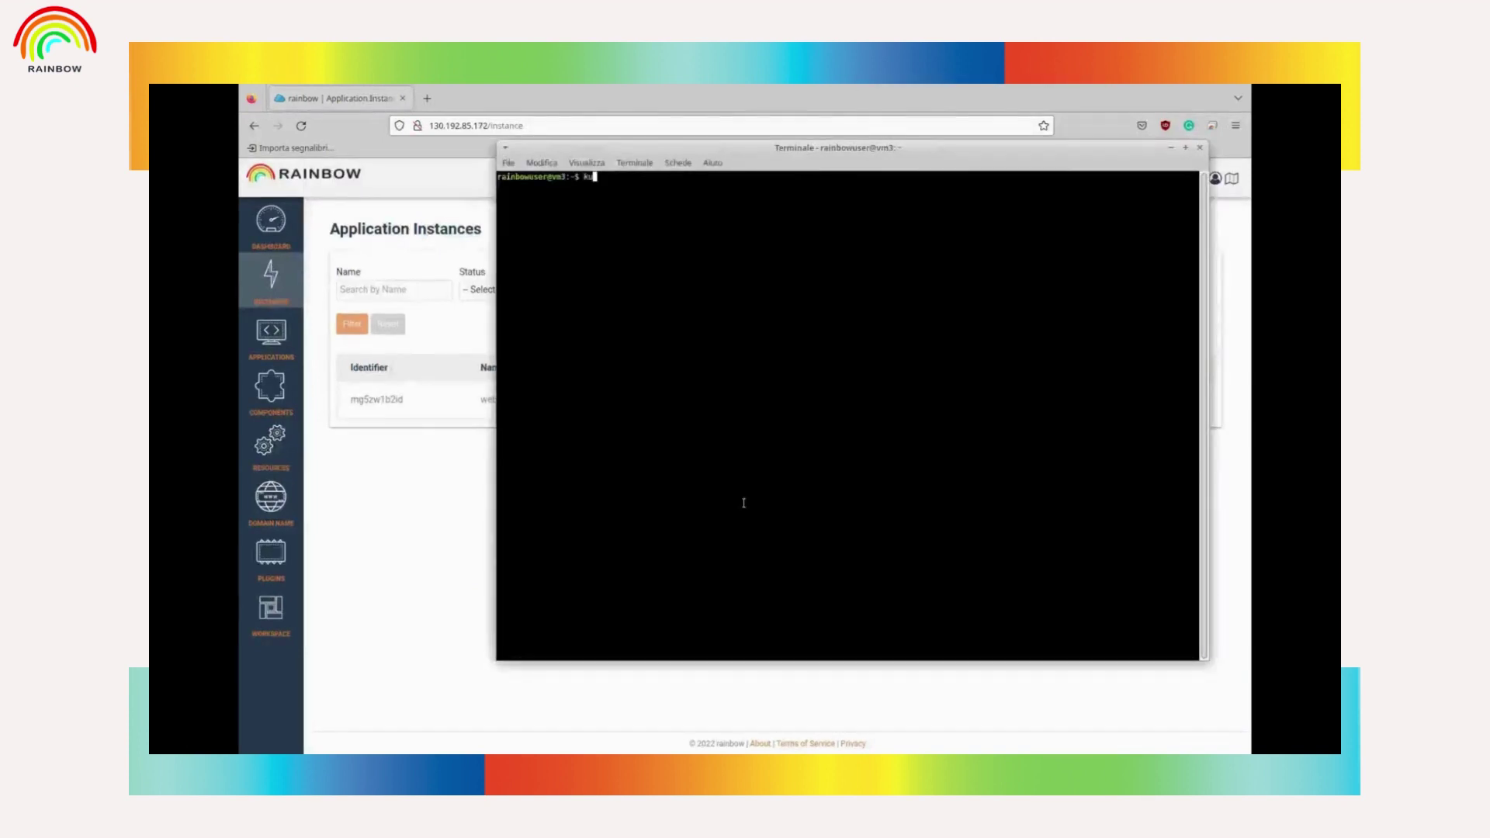
pyautogui.write('bectl get namespaces')
pyautogui.press('Return')
pyautogui.moveTo(805, 157); pyautogui.dragTo(846, 164)
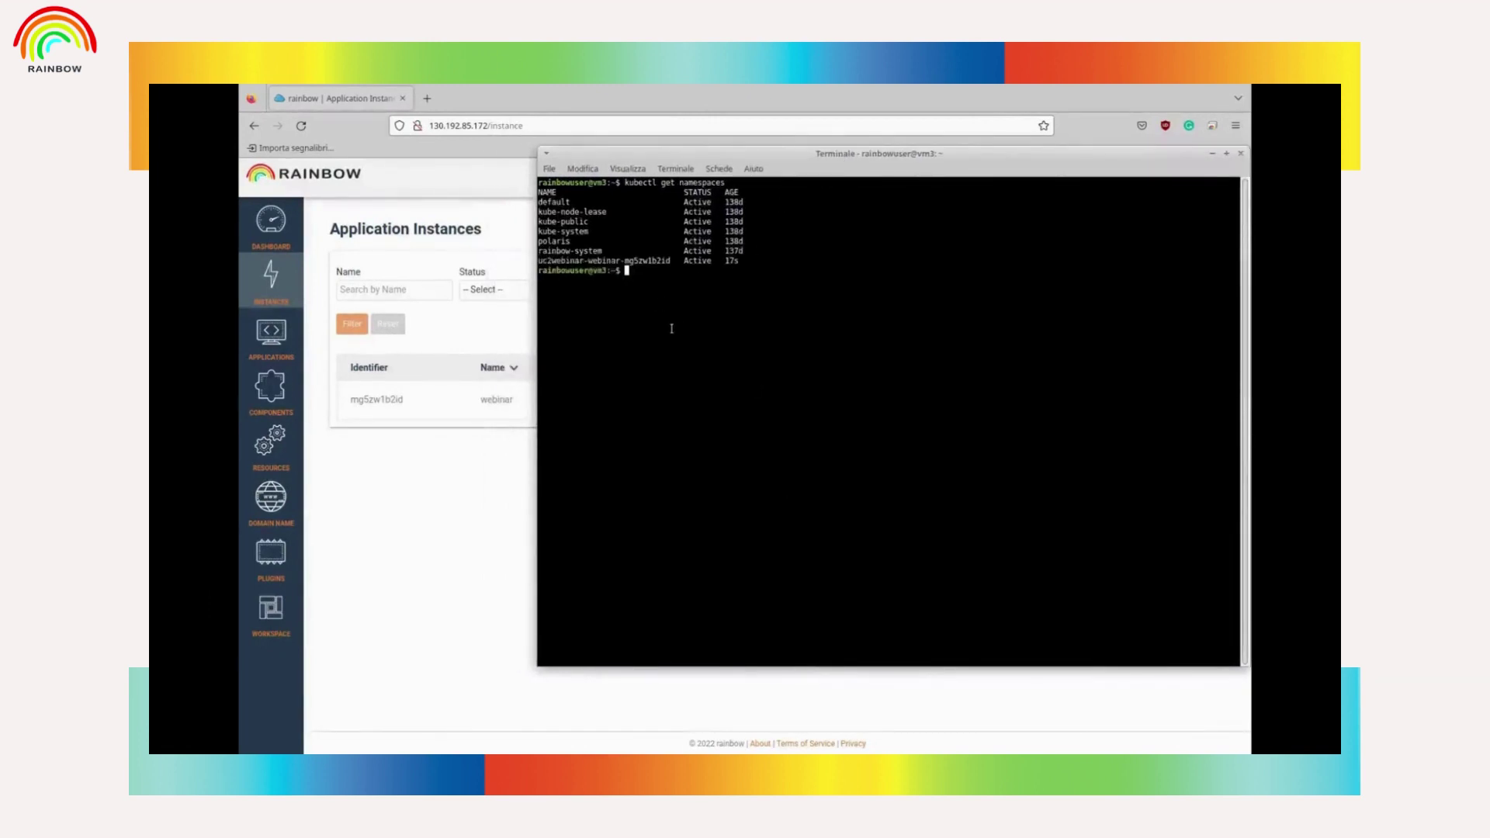
# List the pods in the new uc2webinar-webinar namespace with kubectl get pods -n.
pyautogui.write('kubectl get pods -n')
pyautogui.write('uc2webinar-webinar-mg5zw1b2id')
pyautogui.press('Return')
pyautogui.click(346, 256)
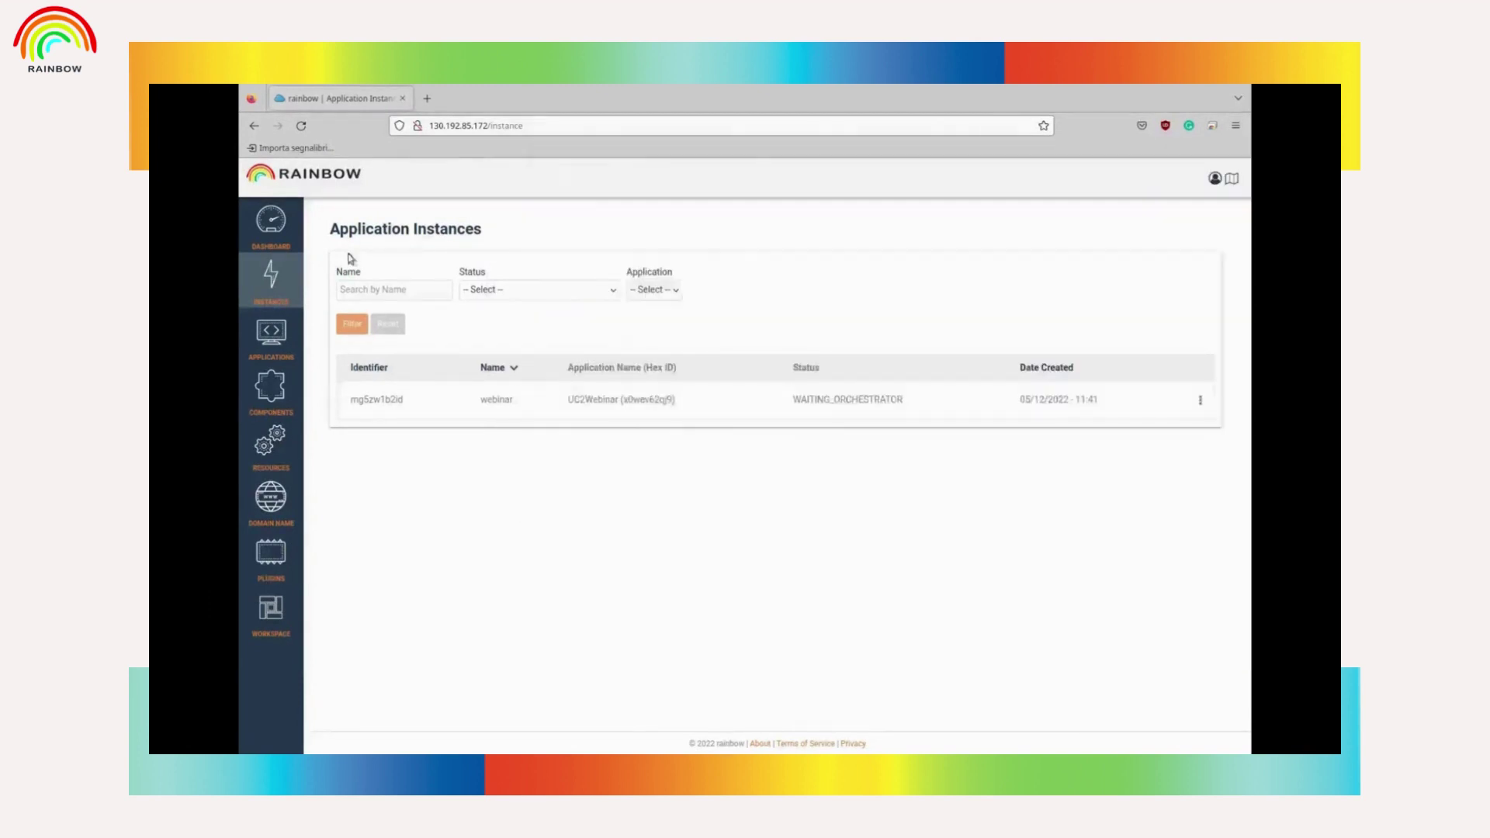
# Reload Application Instances and open the webinar instance's live graph view.
pyautogui.press('F5')
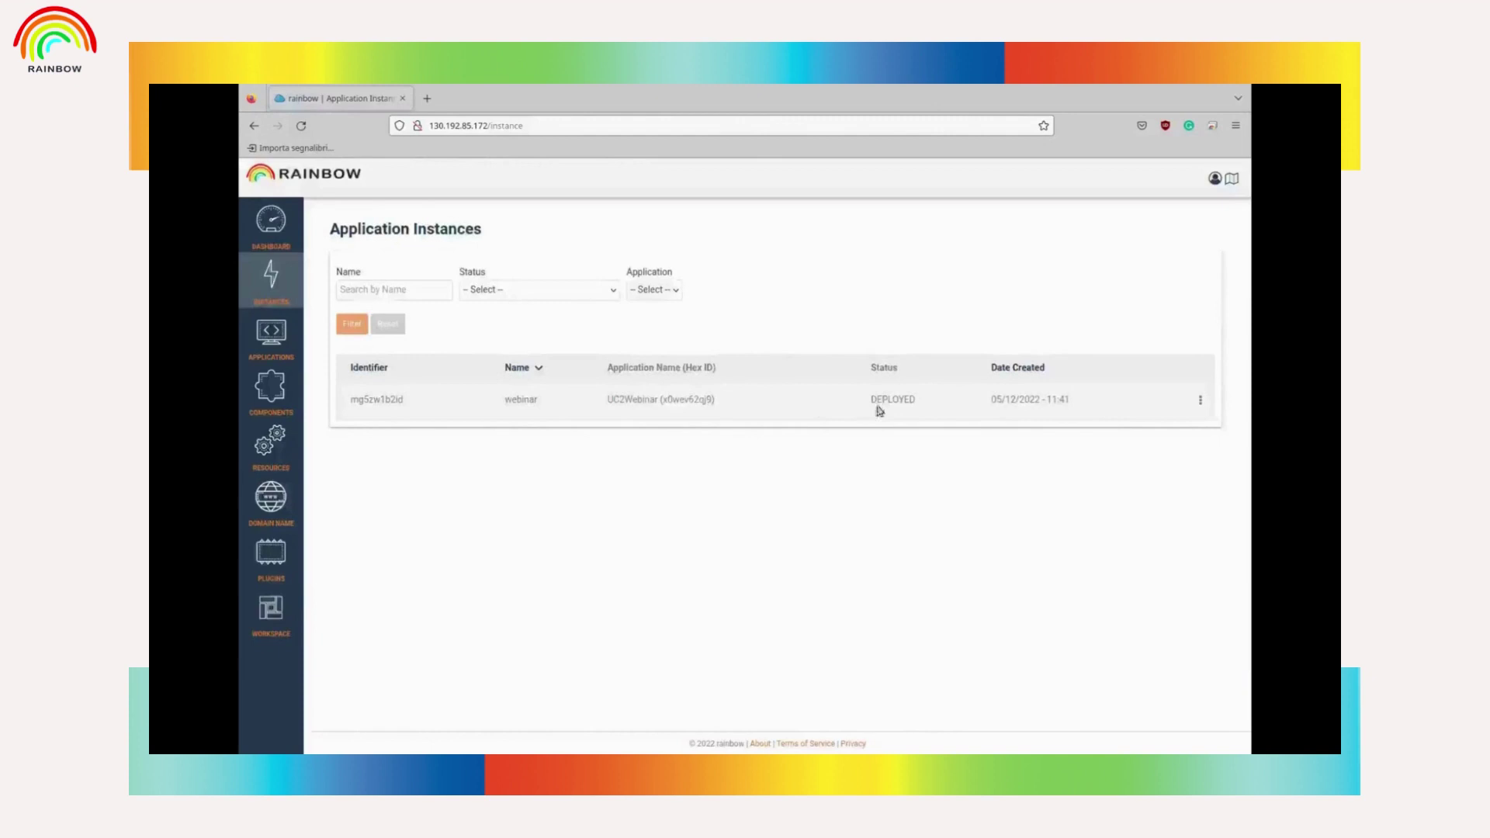
pyautogui.click(1200, 399)
pyautogui.click(1064, 402)
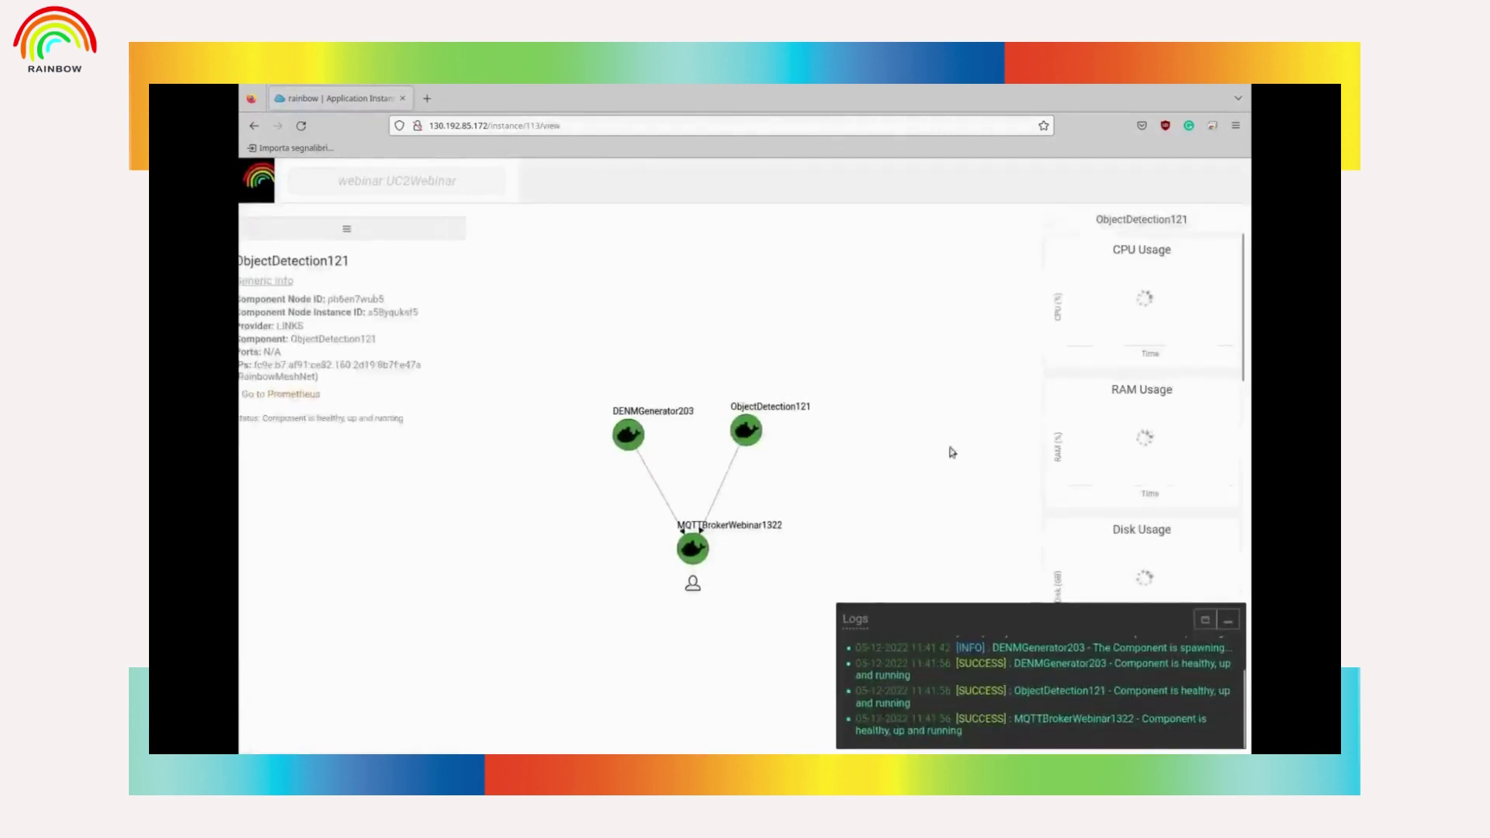
# Show the object detection pod's logs with kubectl logs and review the CPU/RAM charts.
pyautogui.hotkey('alt', 'Tab')
pyautogui.write('kubectl')
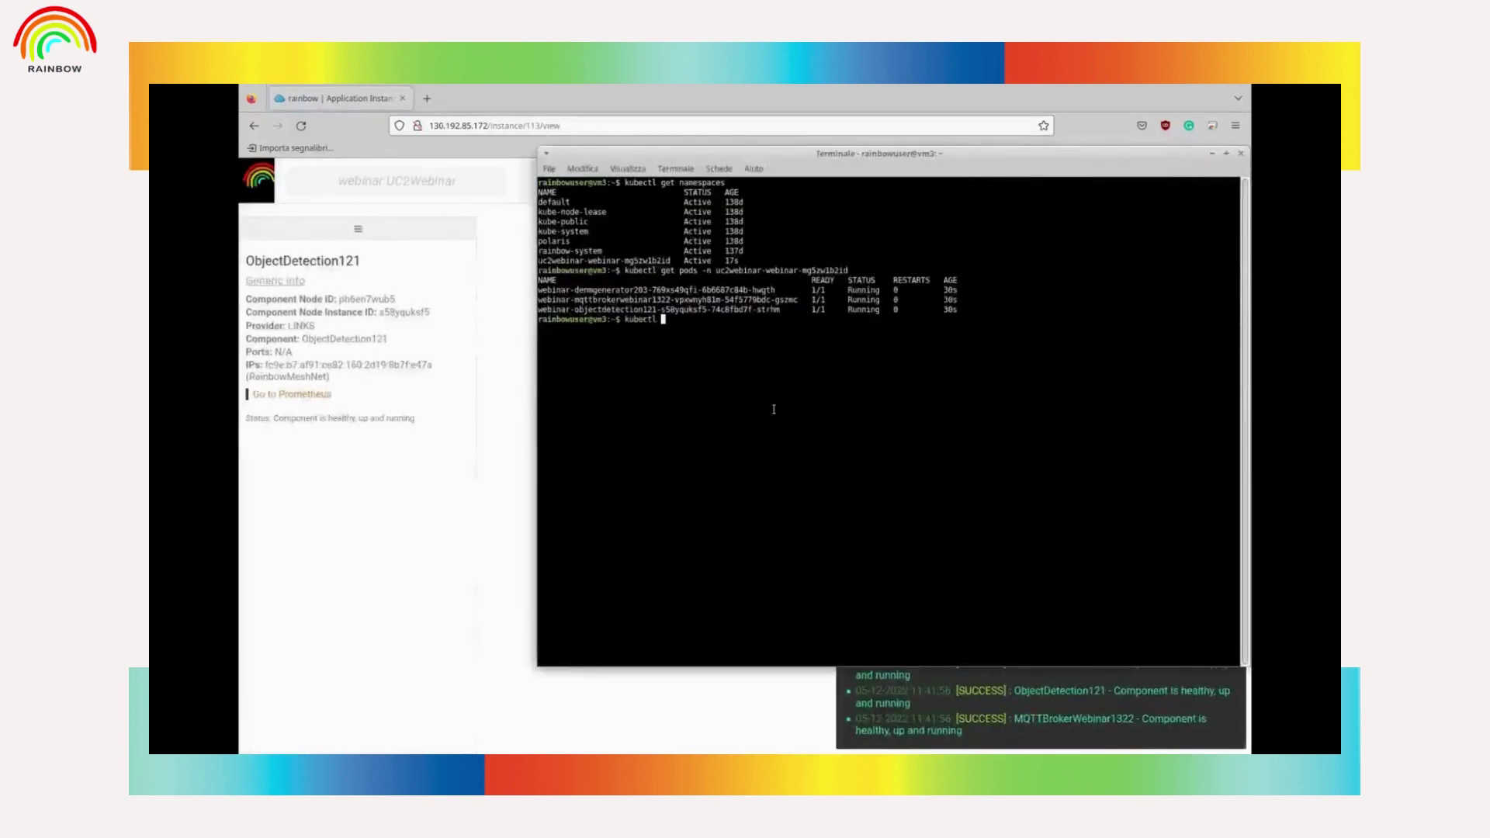
pyautogui.doubleClick(644, 309)
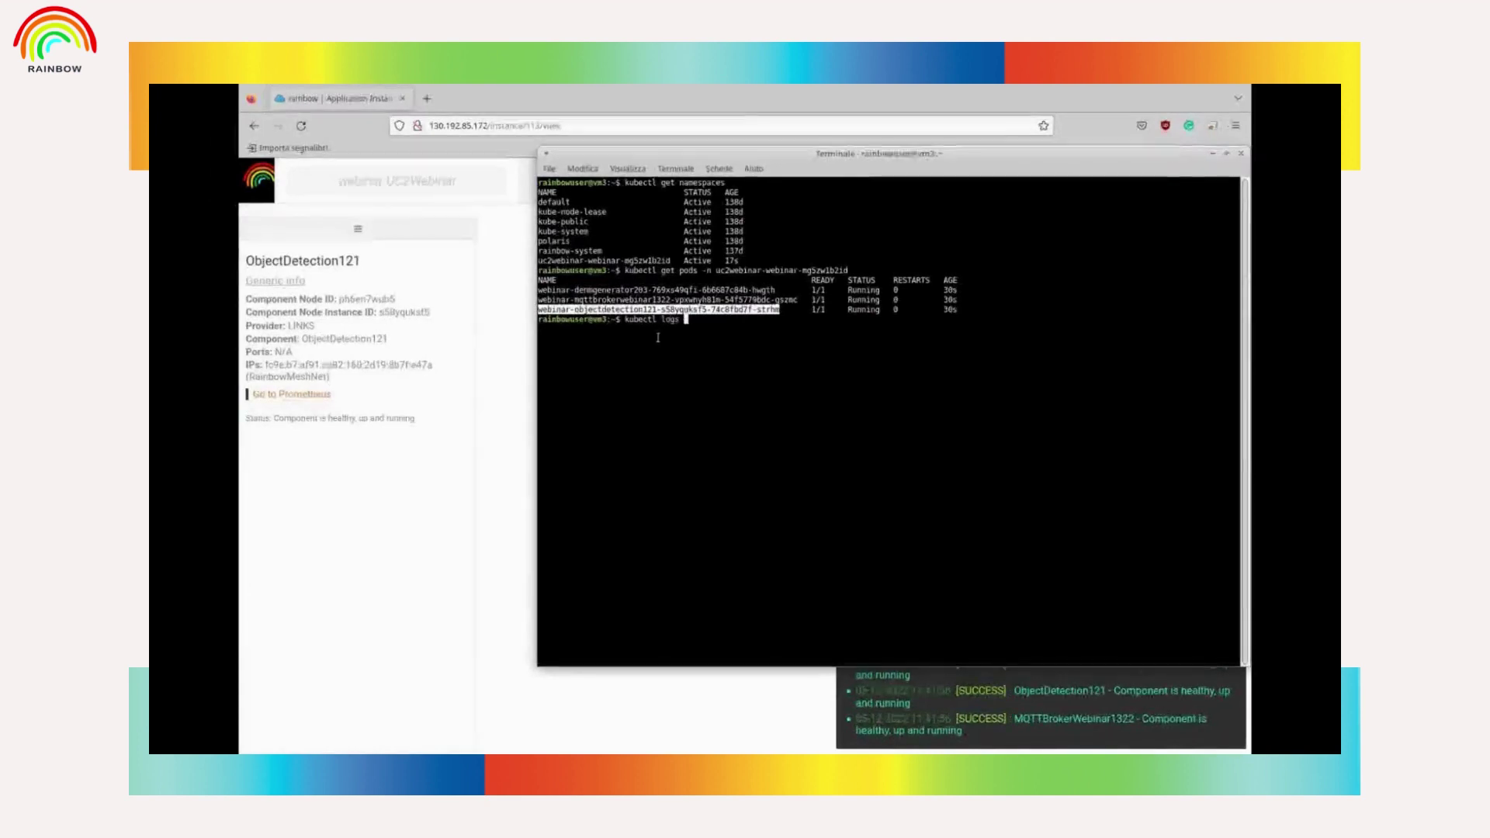
pyautogui.write('logs')
pyautogui.middleClick(658, 338)
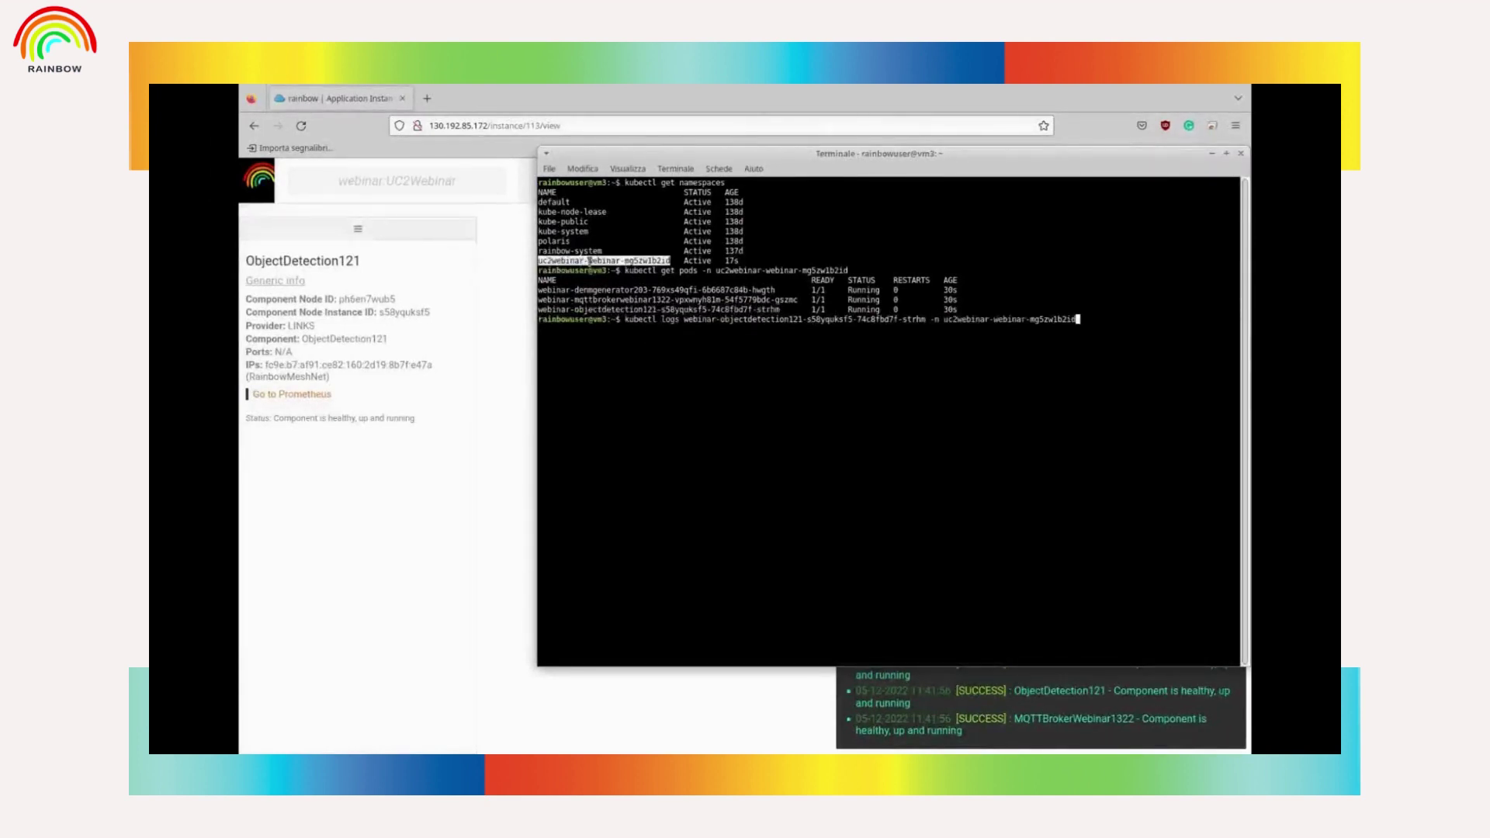
pyautogui.press('Return')
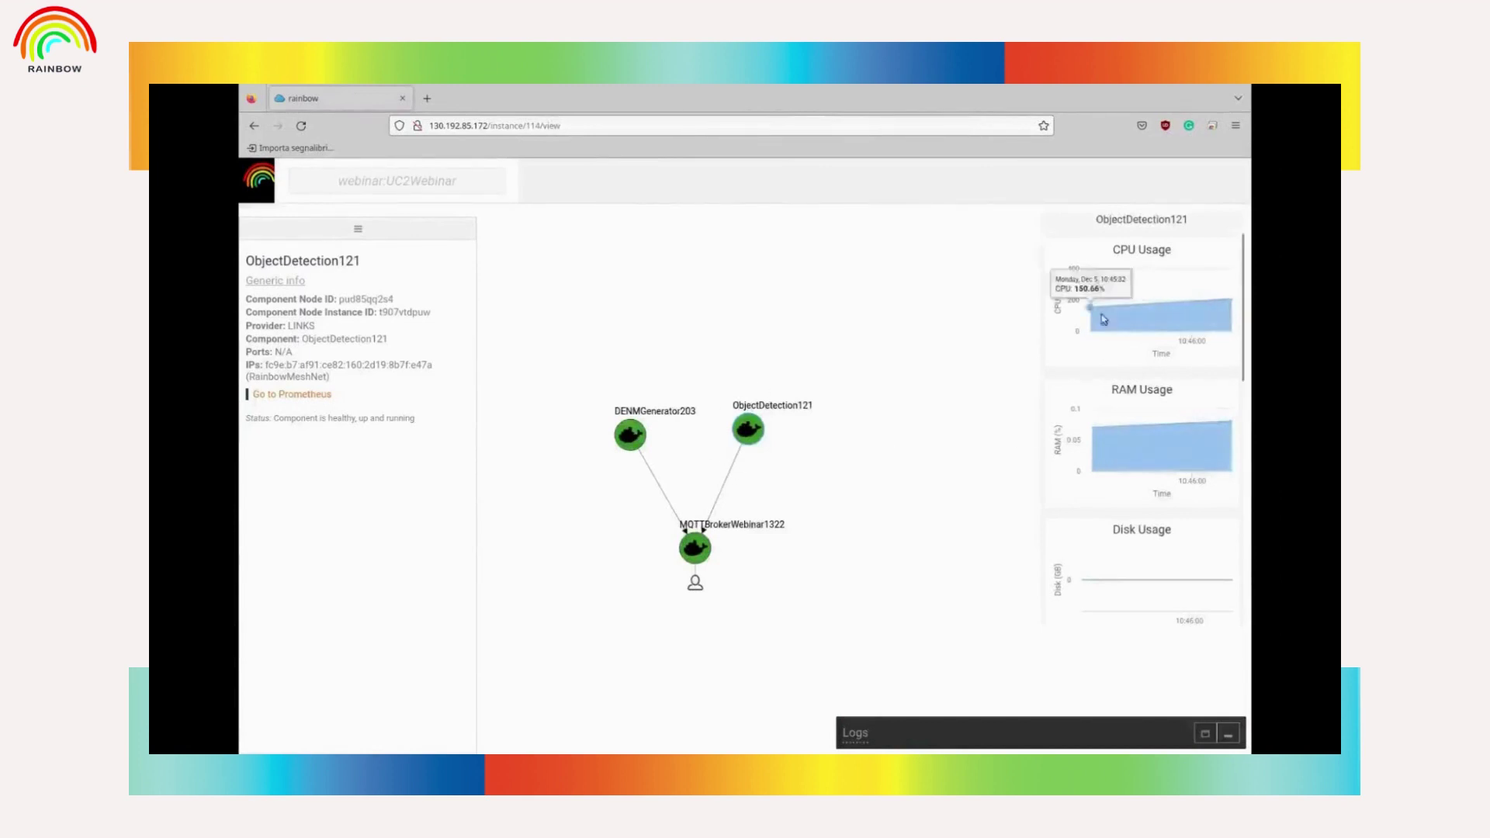
pyautogui.moveTo(1226, 432)
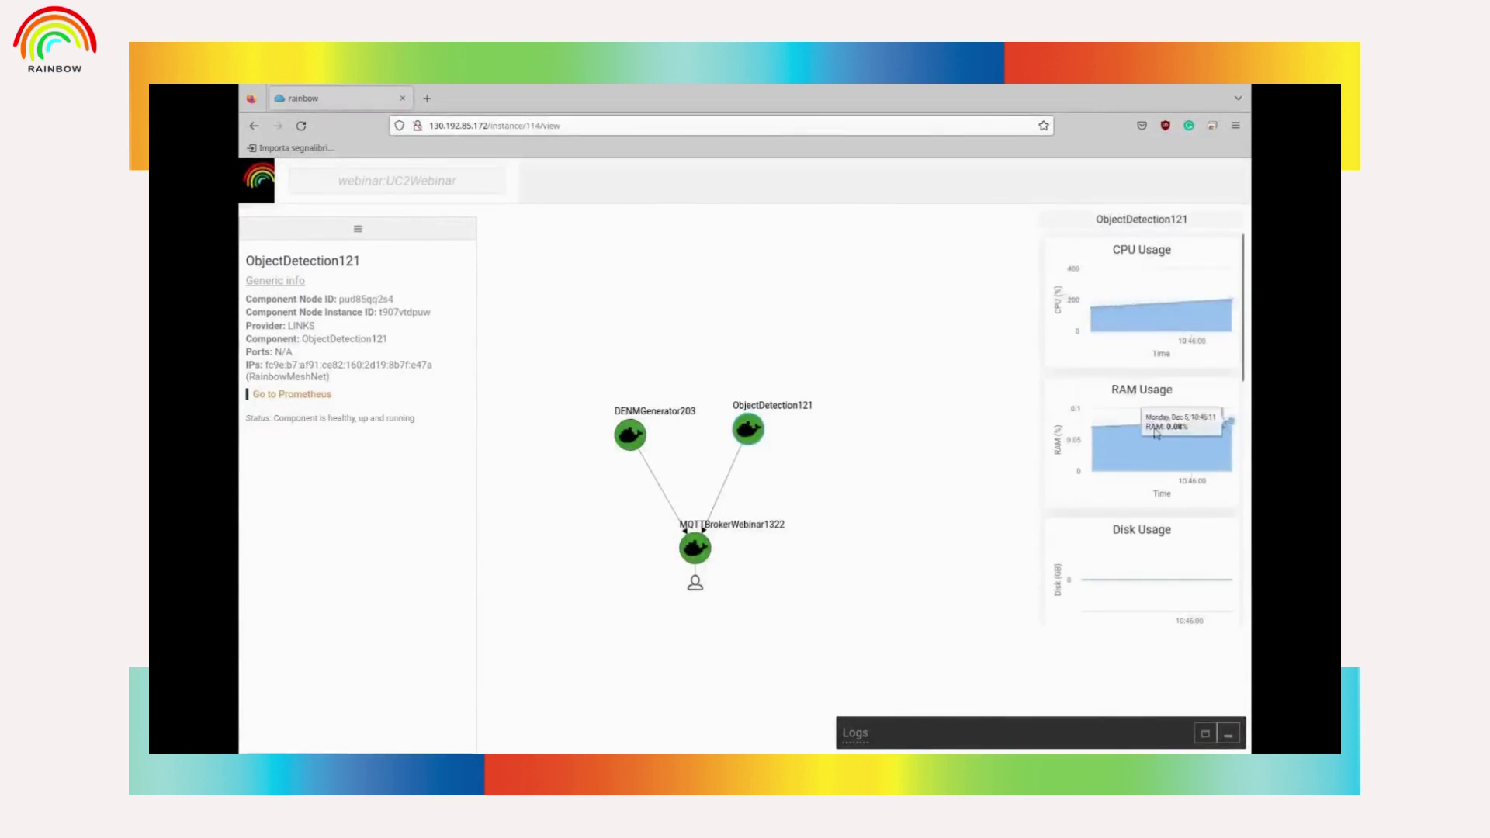
pyautogui.hotkey('alt', 'Left')
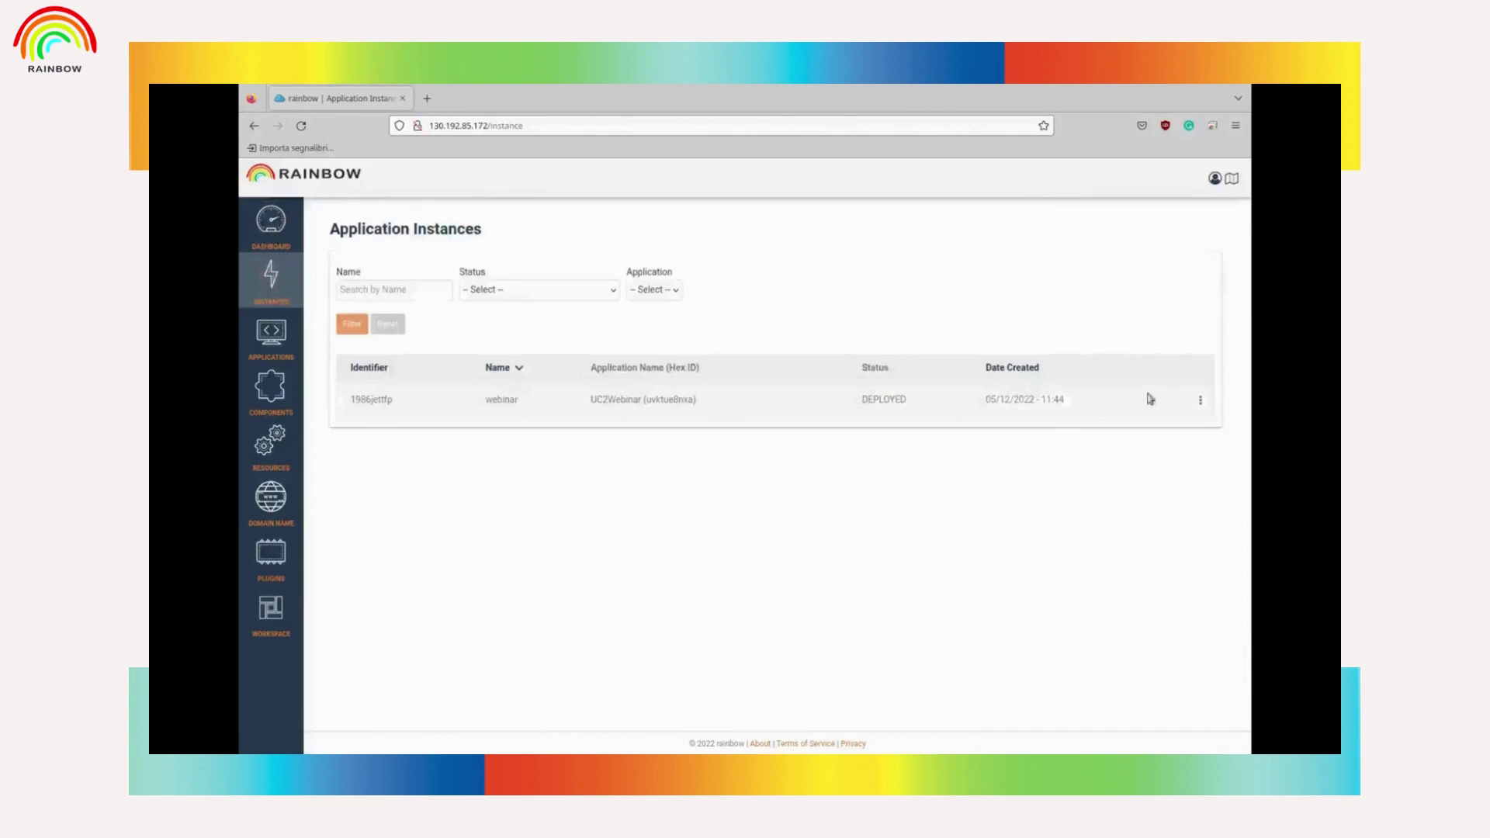
# Look at the webinar instance's Analytics page and its SLO page, which has no SLOs.
pyautogui.click(1154, 399)
pyautogui.click(1144, 250)
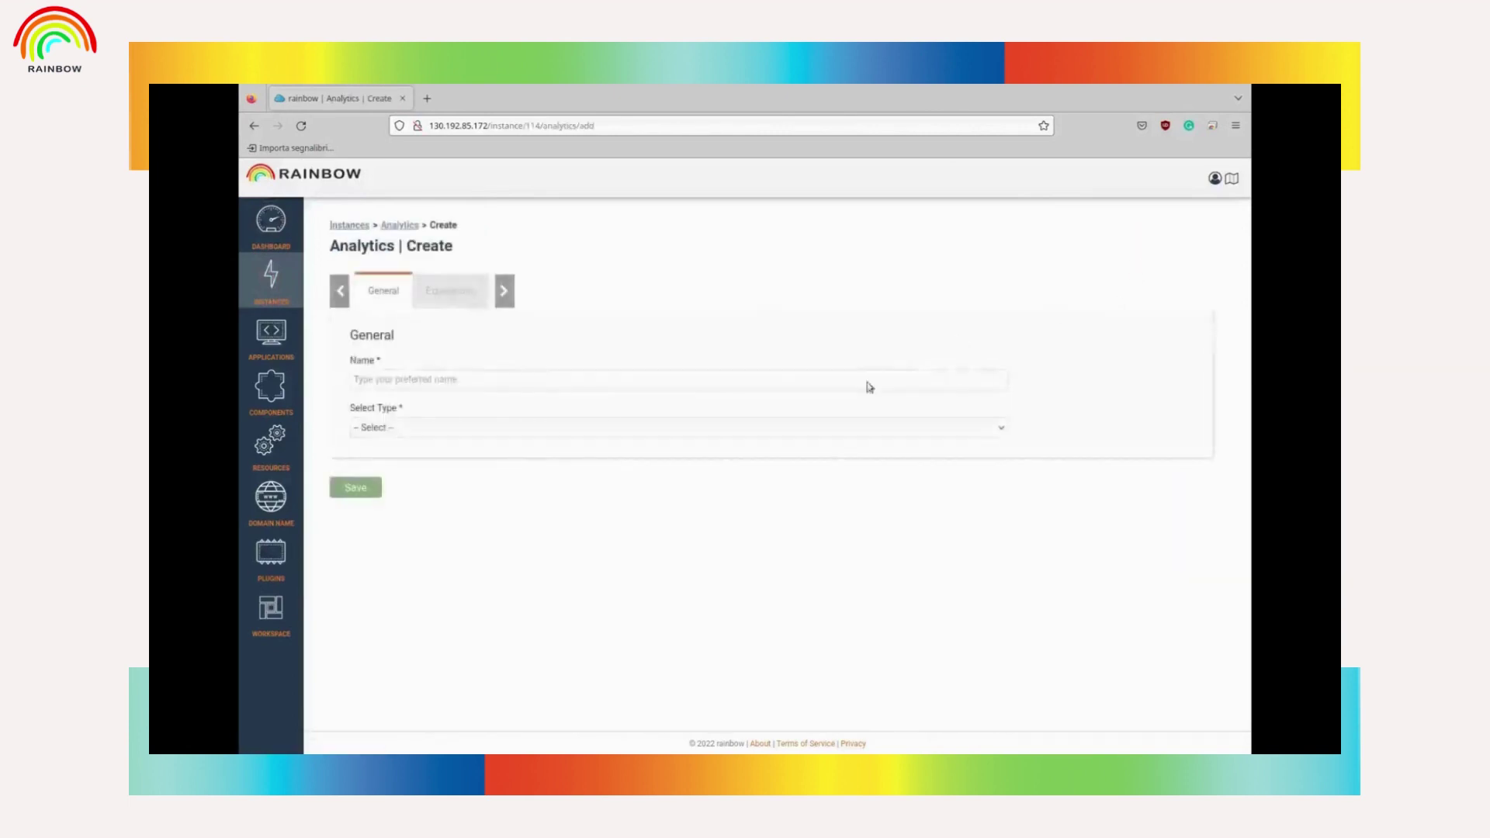
pyautogui.click(271, 276)
pyautogui.click(1154, 399)
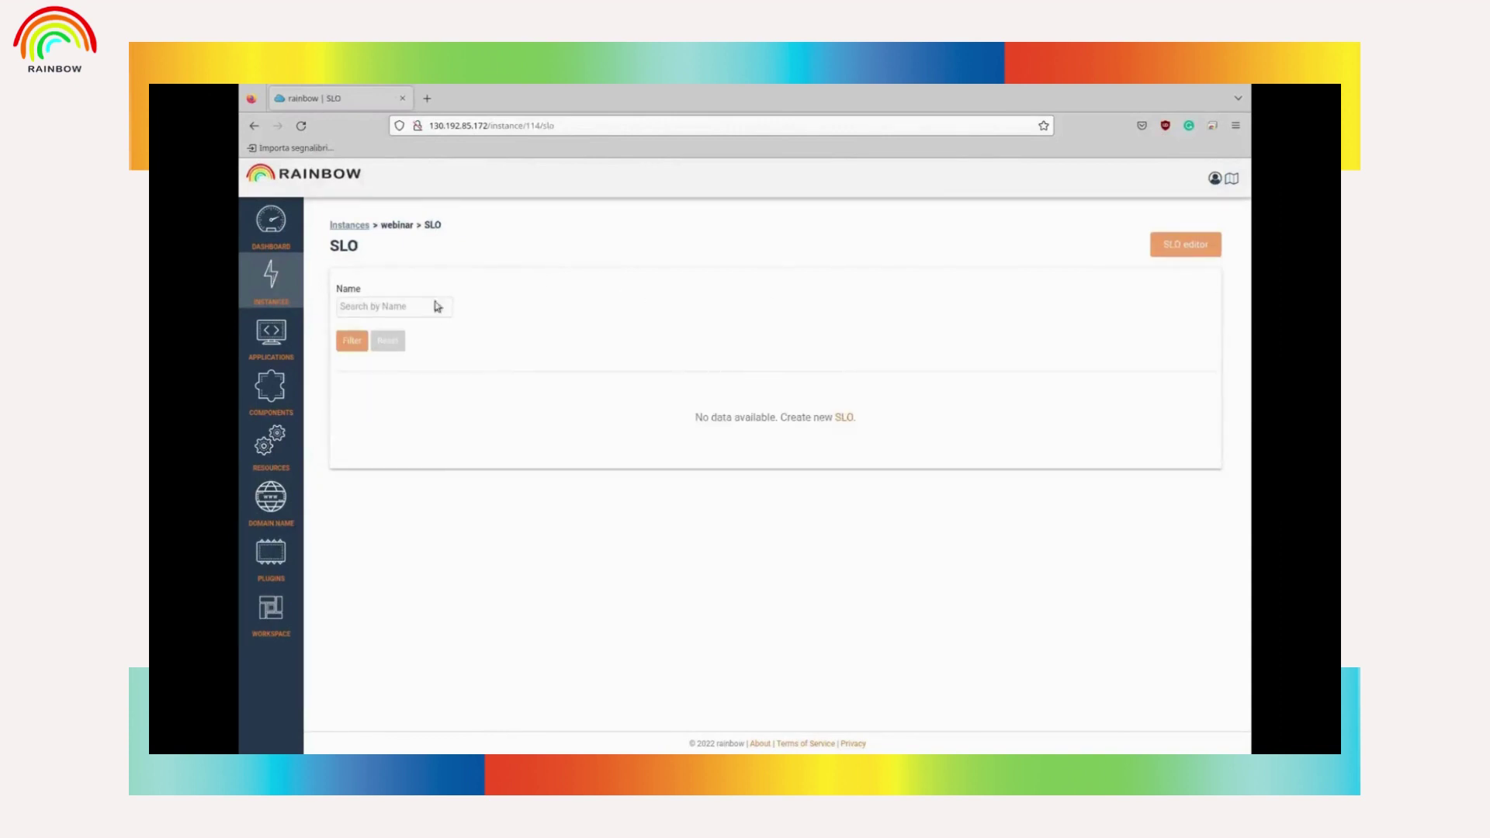
pyautogui.click(270, 275)
# Un-deploy the webinar instance and confirm with OK.
pyautogui.click(1153, 400)
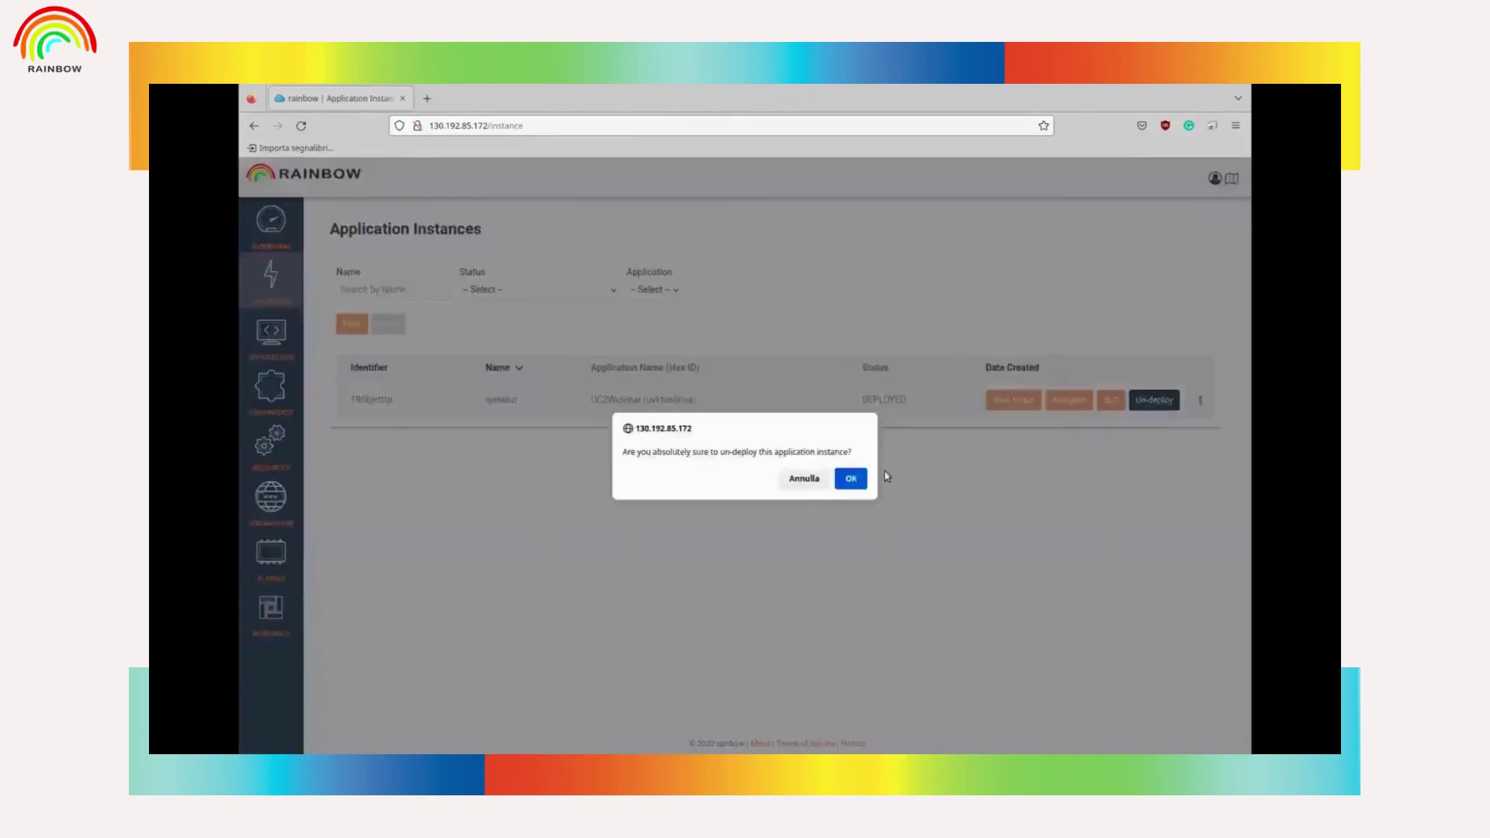
pyautogui.click(850, 478)
pyautogui.hotkey('alt', 'Tab')
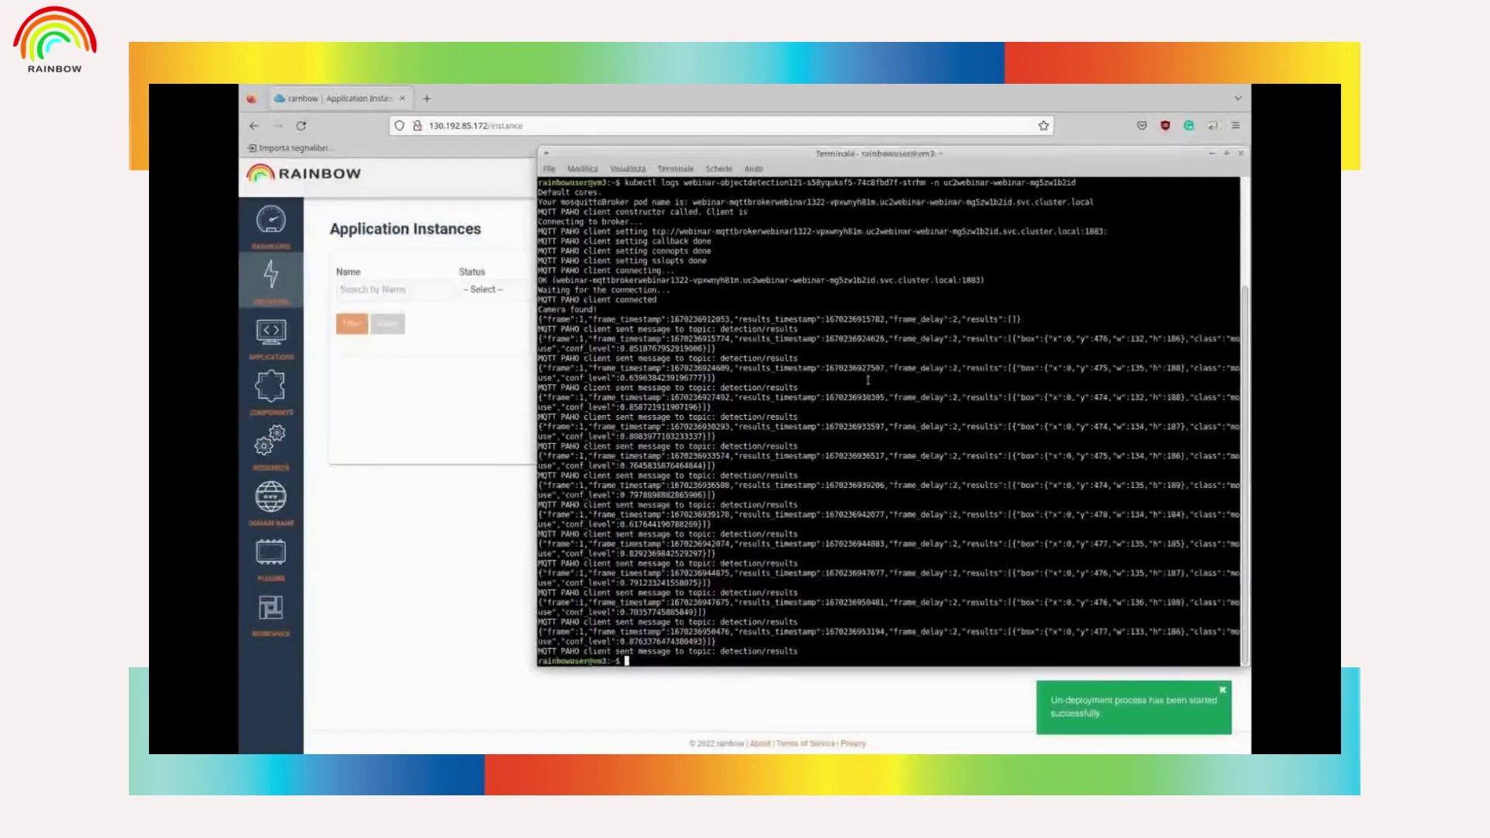